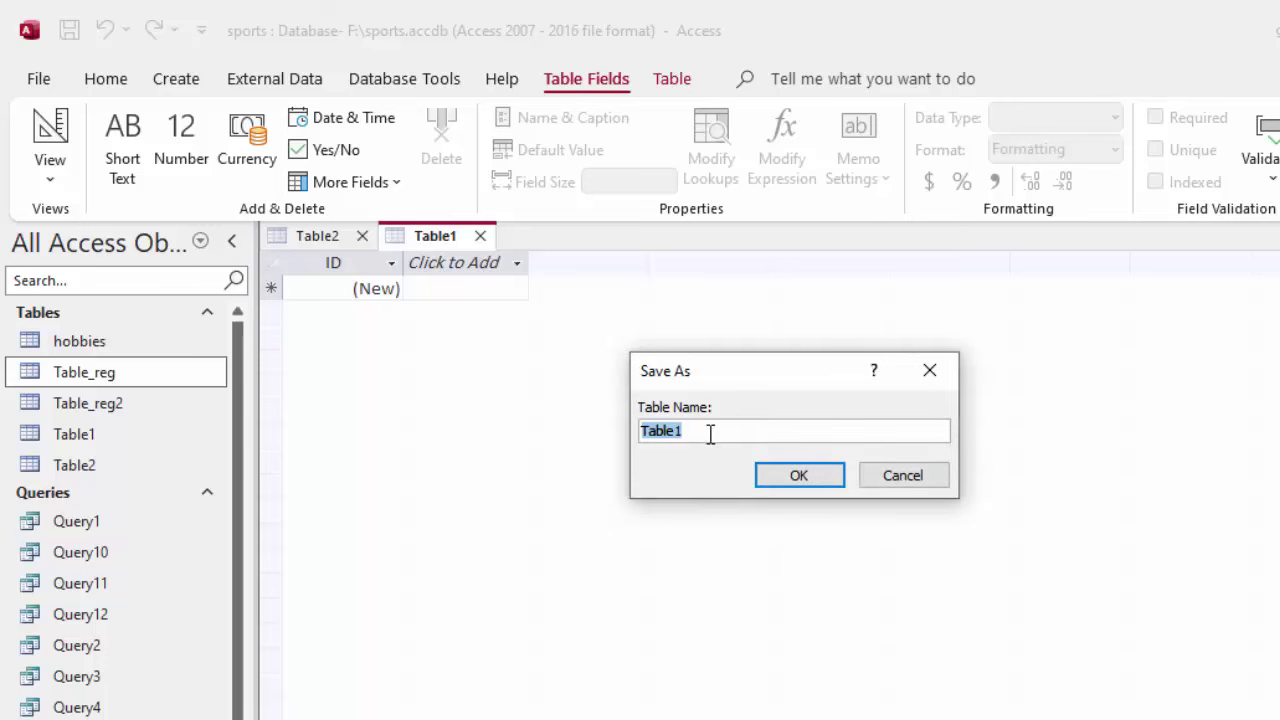
- Save the new table as Names and add a Short Text field named student_name
text(Names)
click(784, 478)
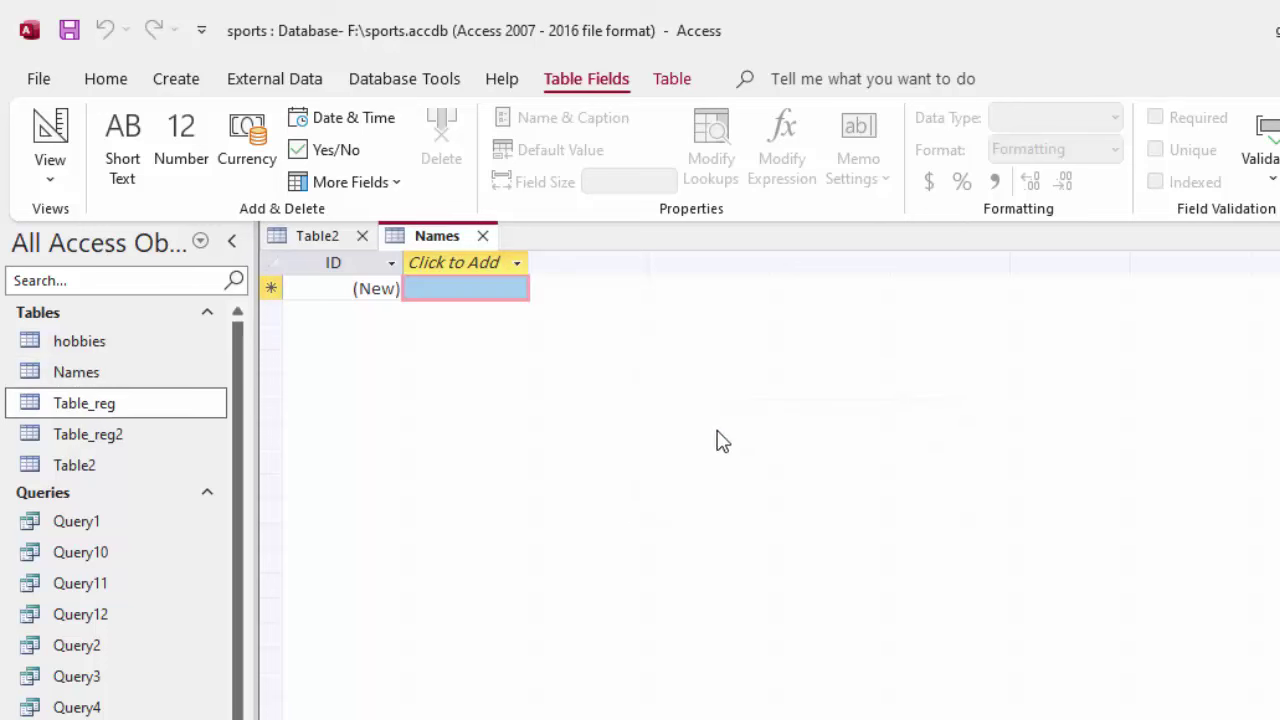
click(517, 263)
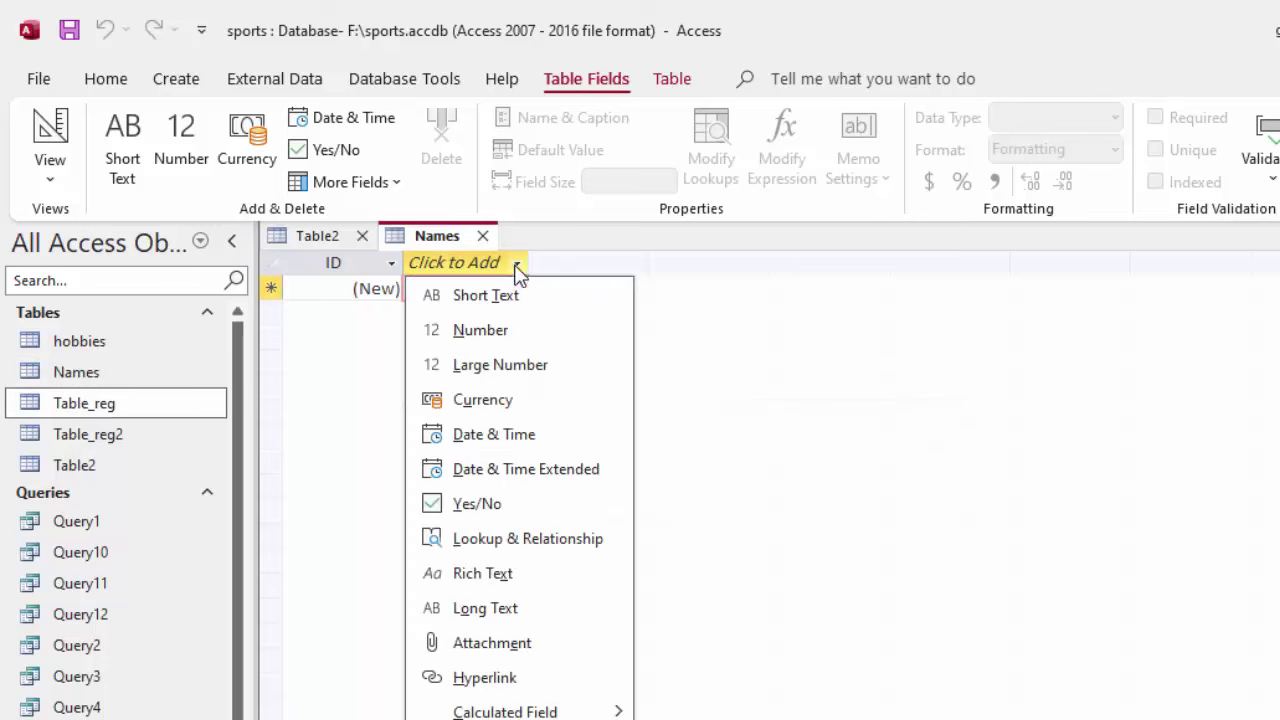
click(477, 299)
text(student)
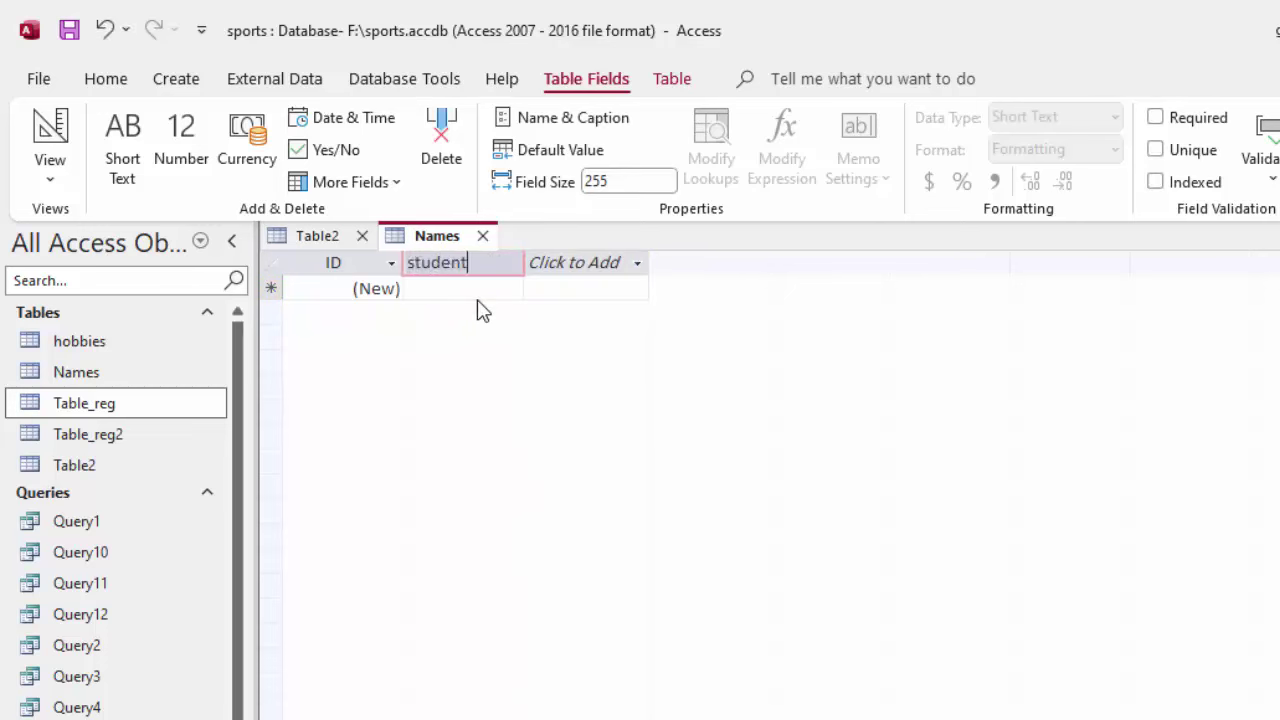
text(_name)
- Start a Lookup & Relationship field after student_name, choosing to type in the list values manually
click(636, 265)
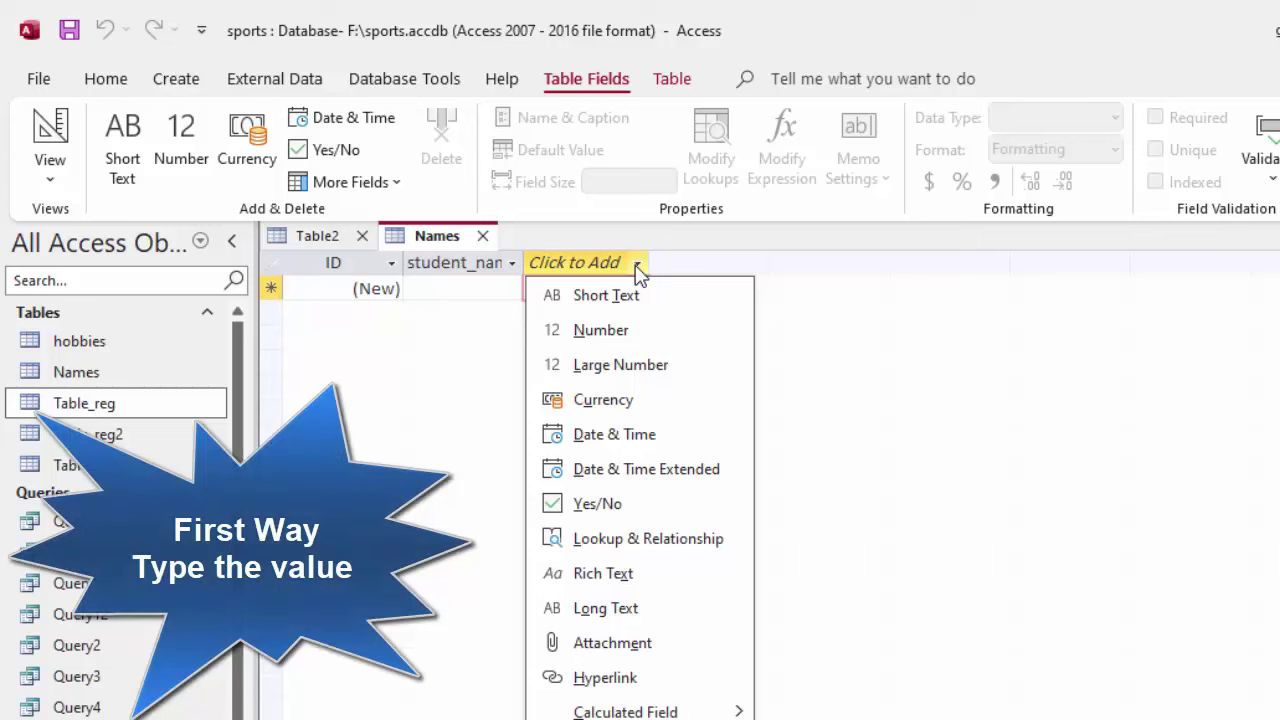
click(646, 540)
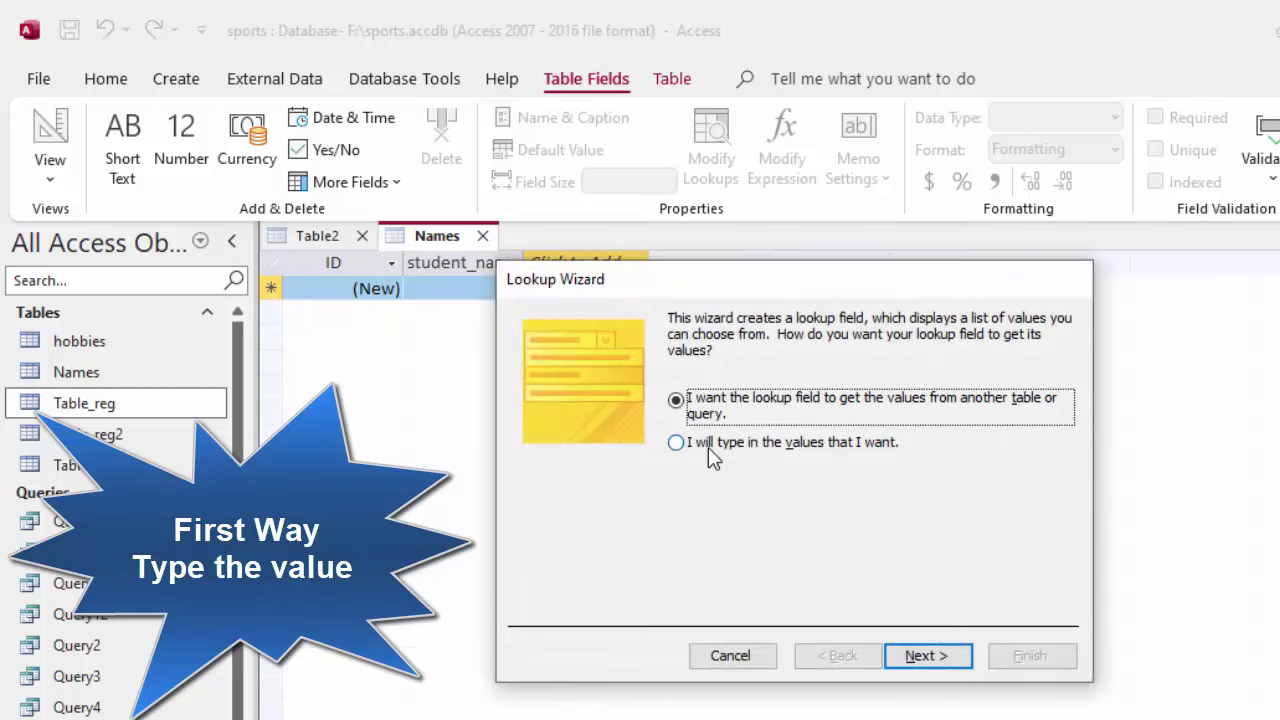
click(677, 444)
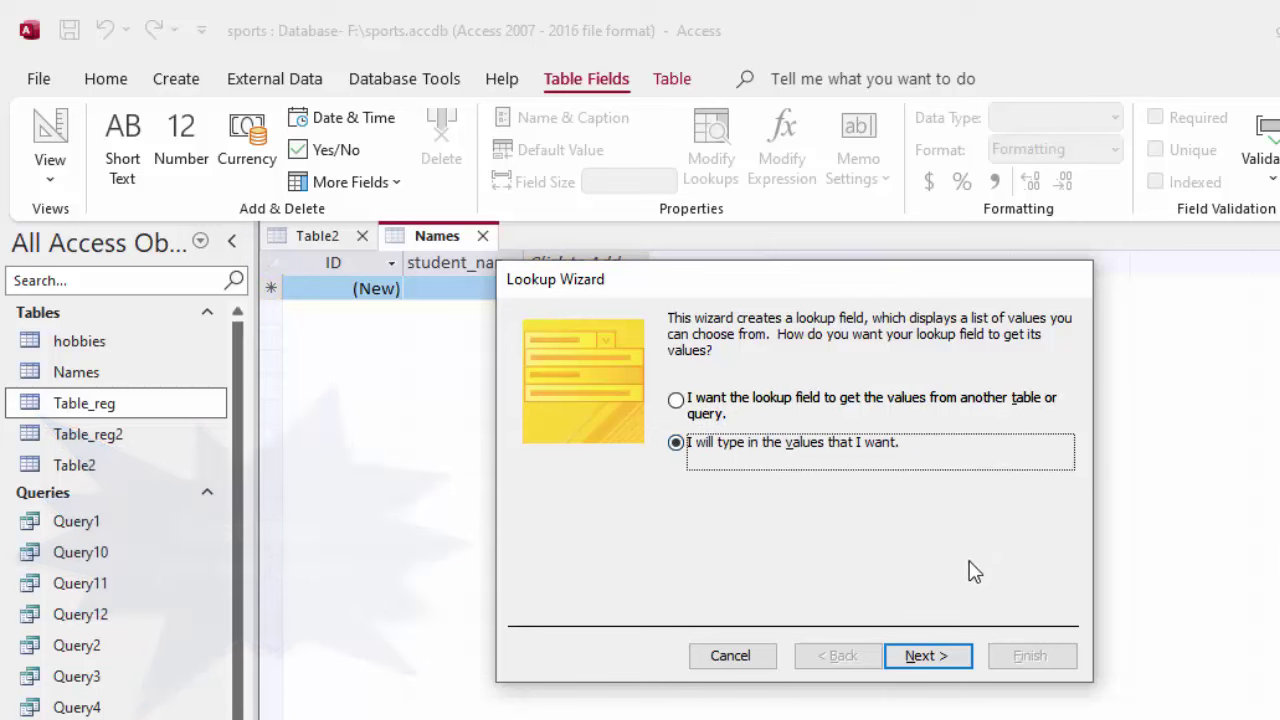
click(944, 658)
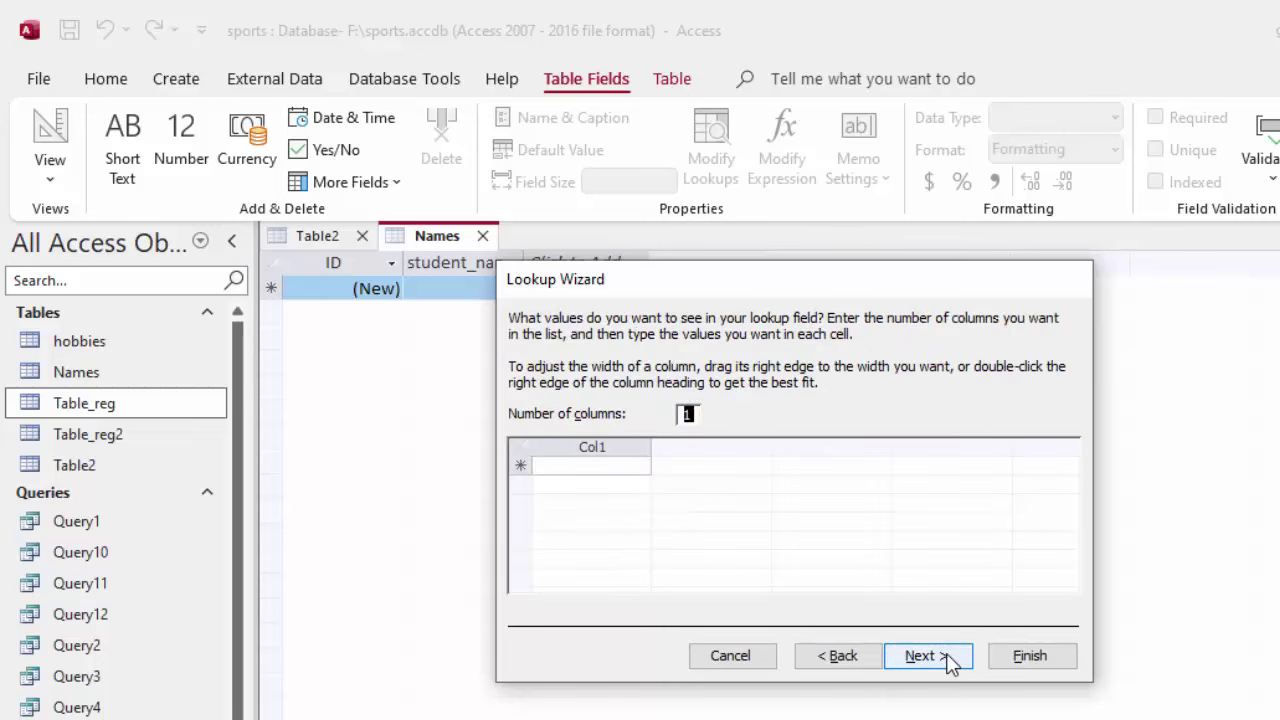
- Enter 11, 12, 13, 14, 15 and 16 as the lookup values in the single column
click(576, 468)
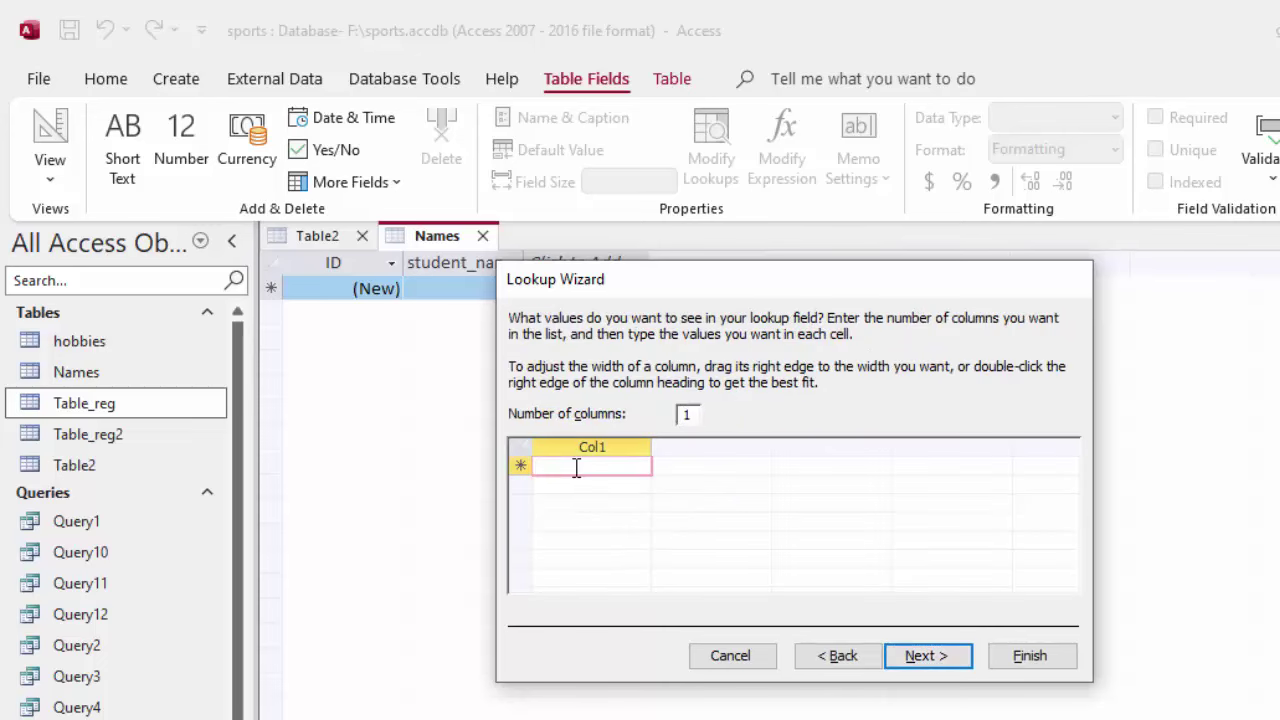
text(11)
key(Down)
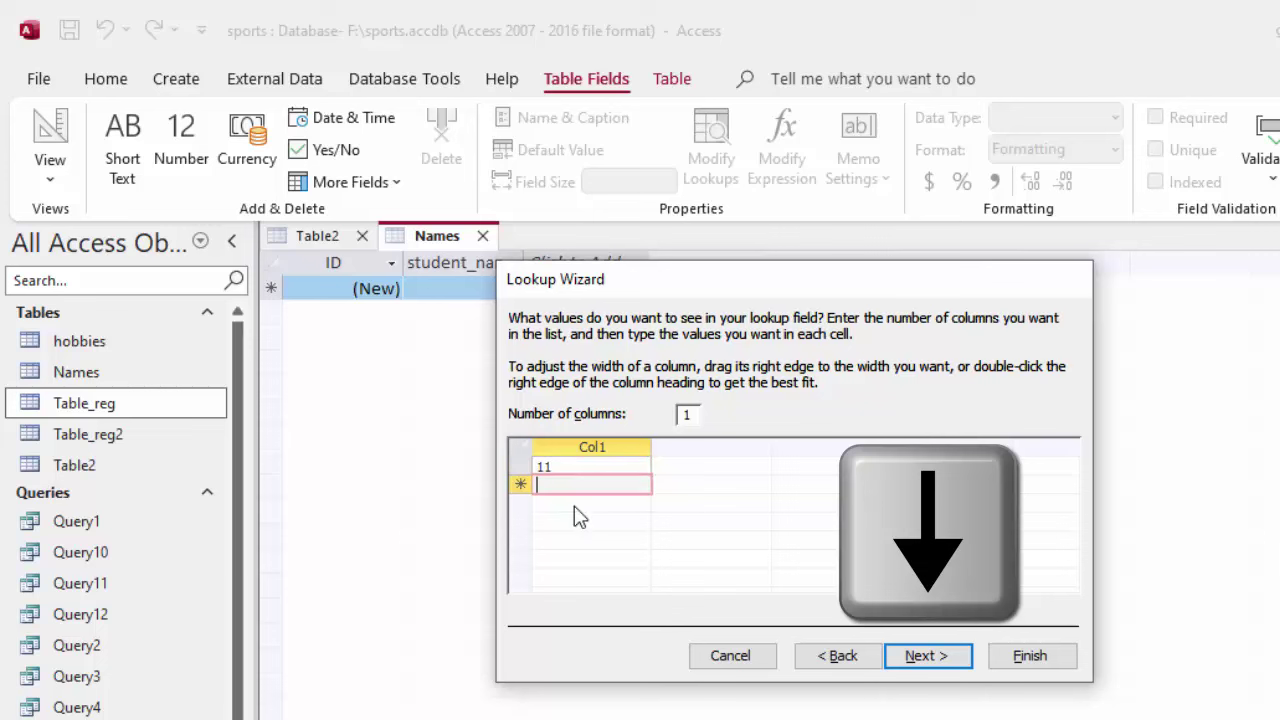
text(12)
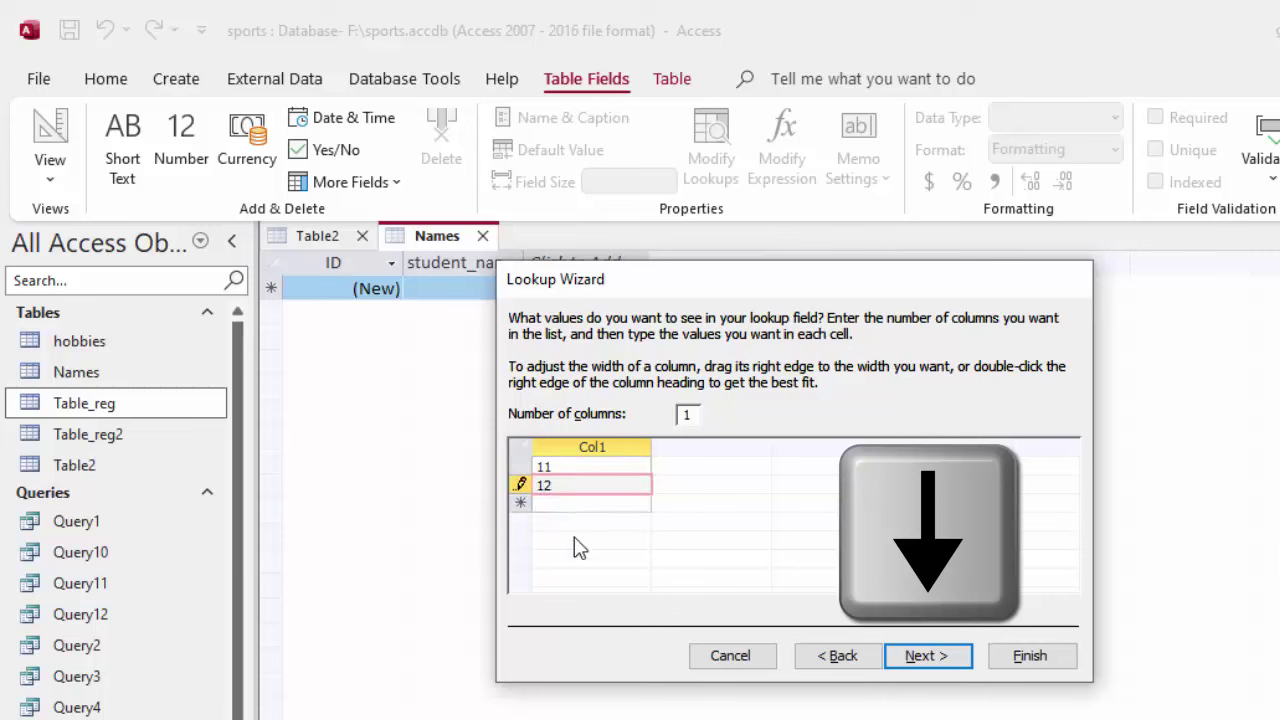
key(Down)
text(13)
key(Down)
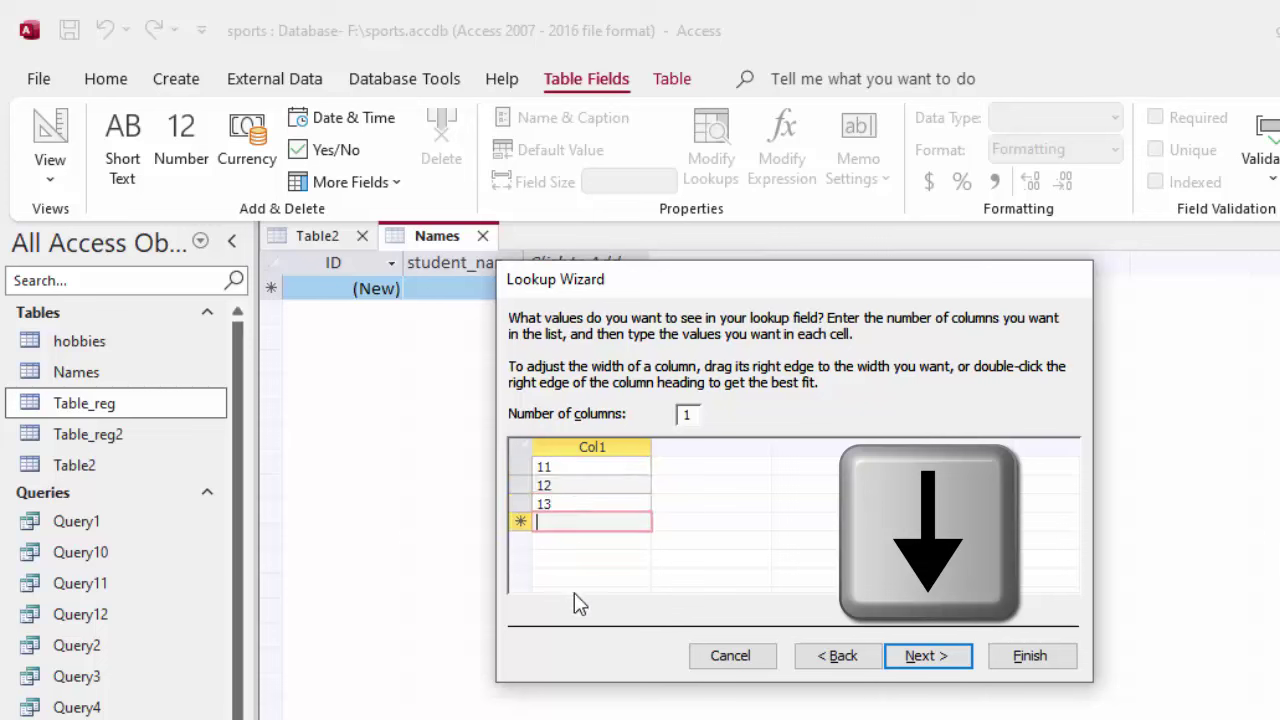
text(14)
key(Down)
text(15)
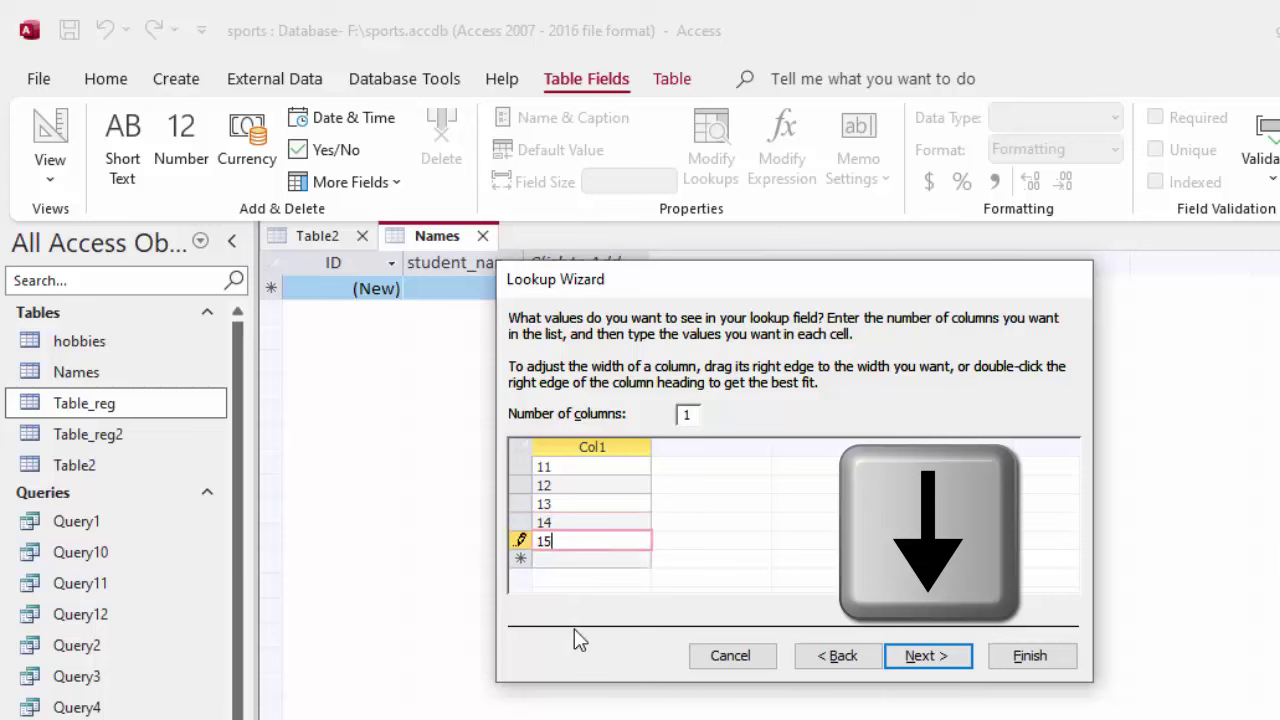
key(Down)
text(16)
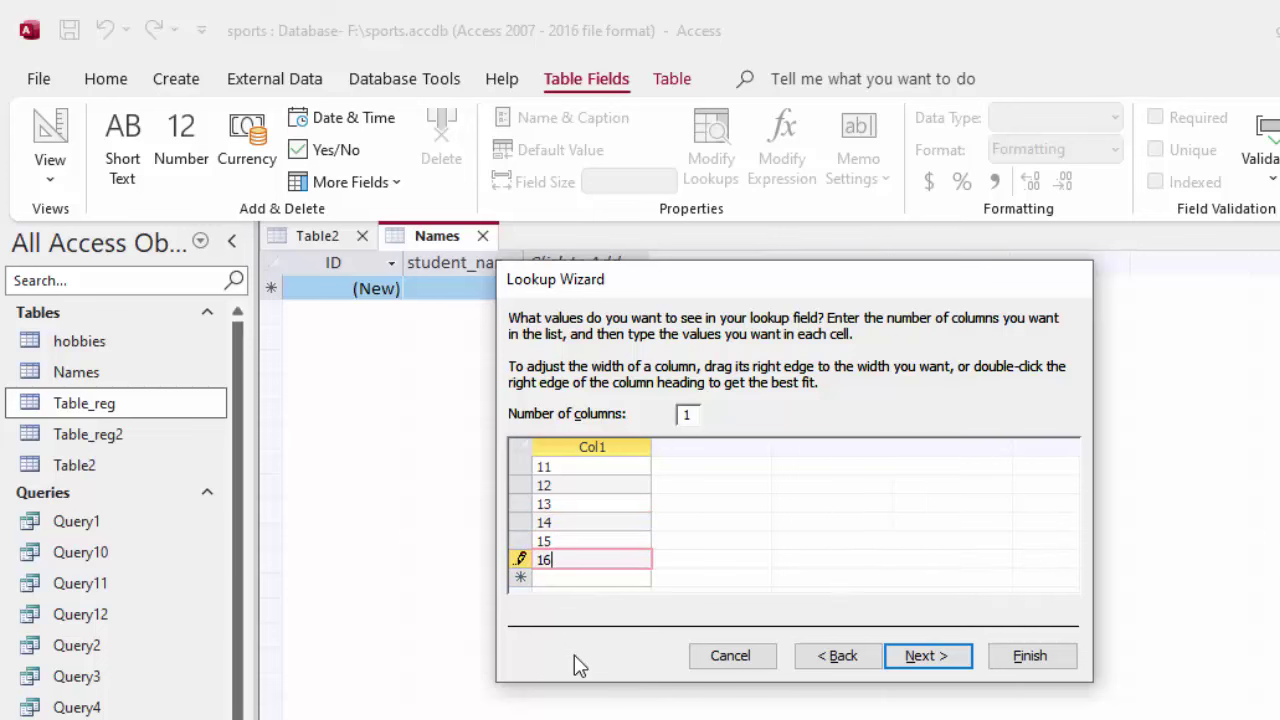
- Label the lookup field Age and finish the wizard
click(920, 656)
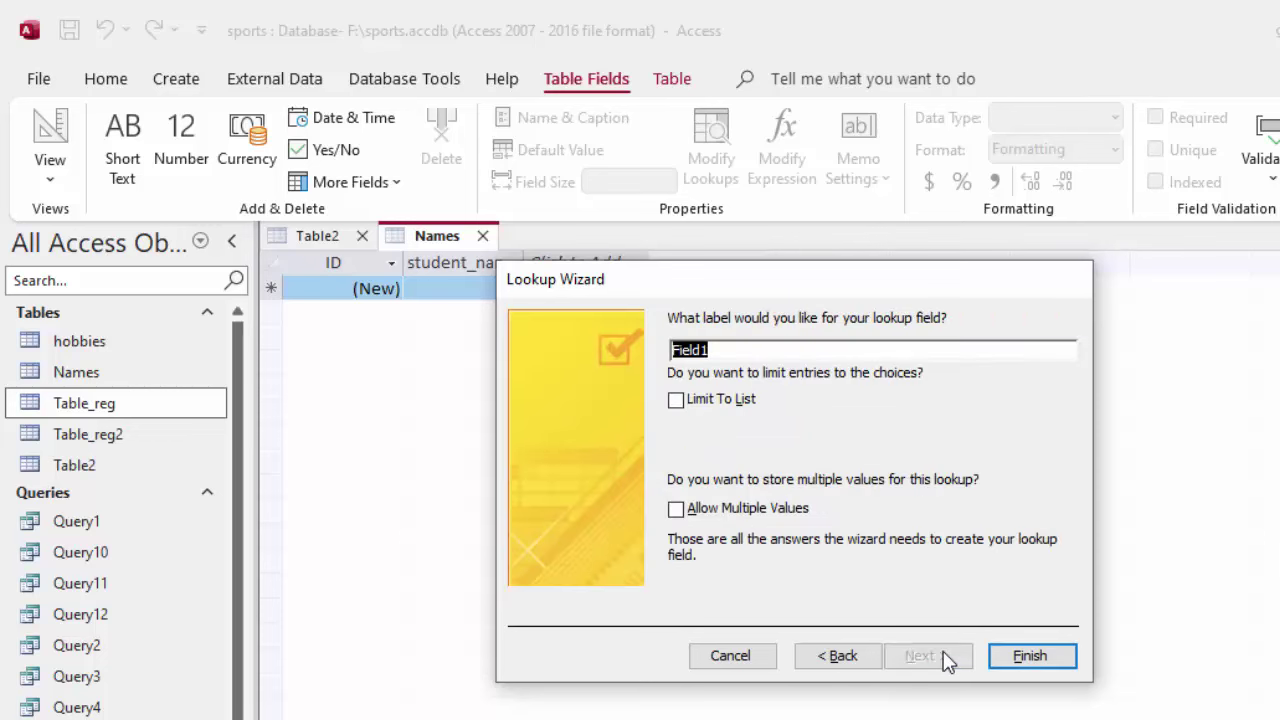
text(Age)
click(1030, 656)
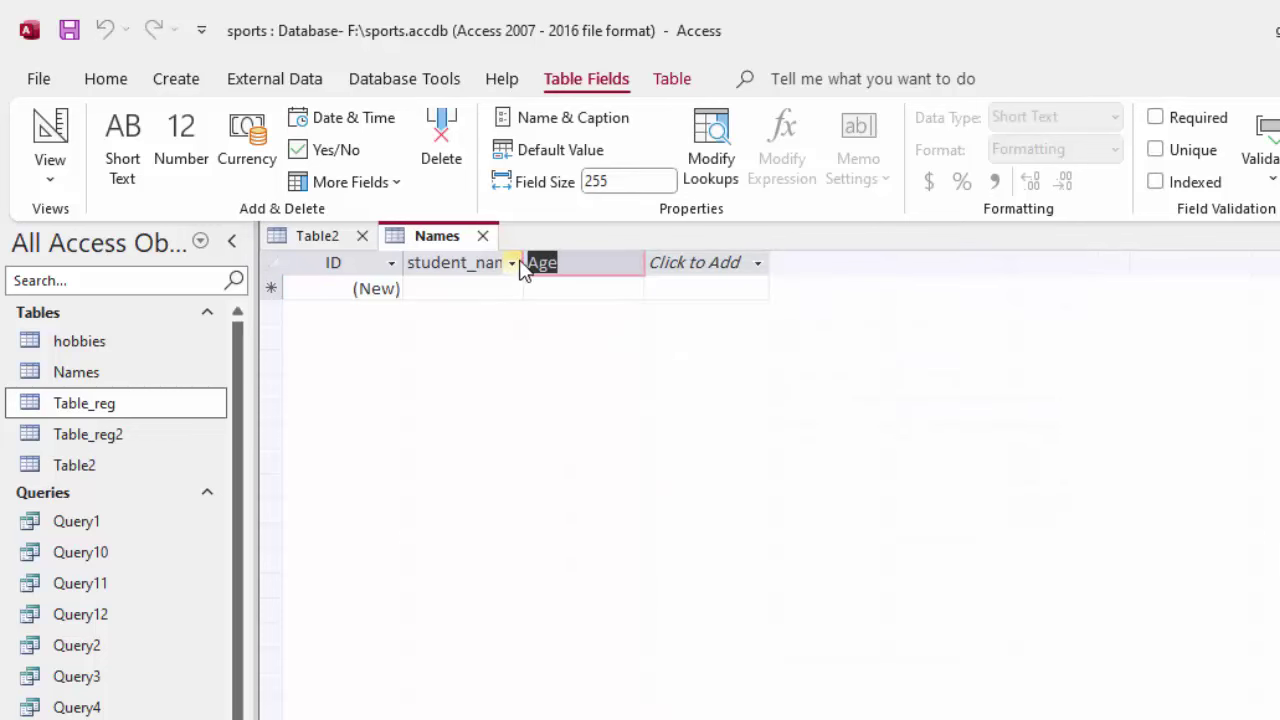
- Widen the student_name column to fit its heading and add the first record with a student's name and age 11
drag(524, 267, 564, 268)
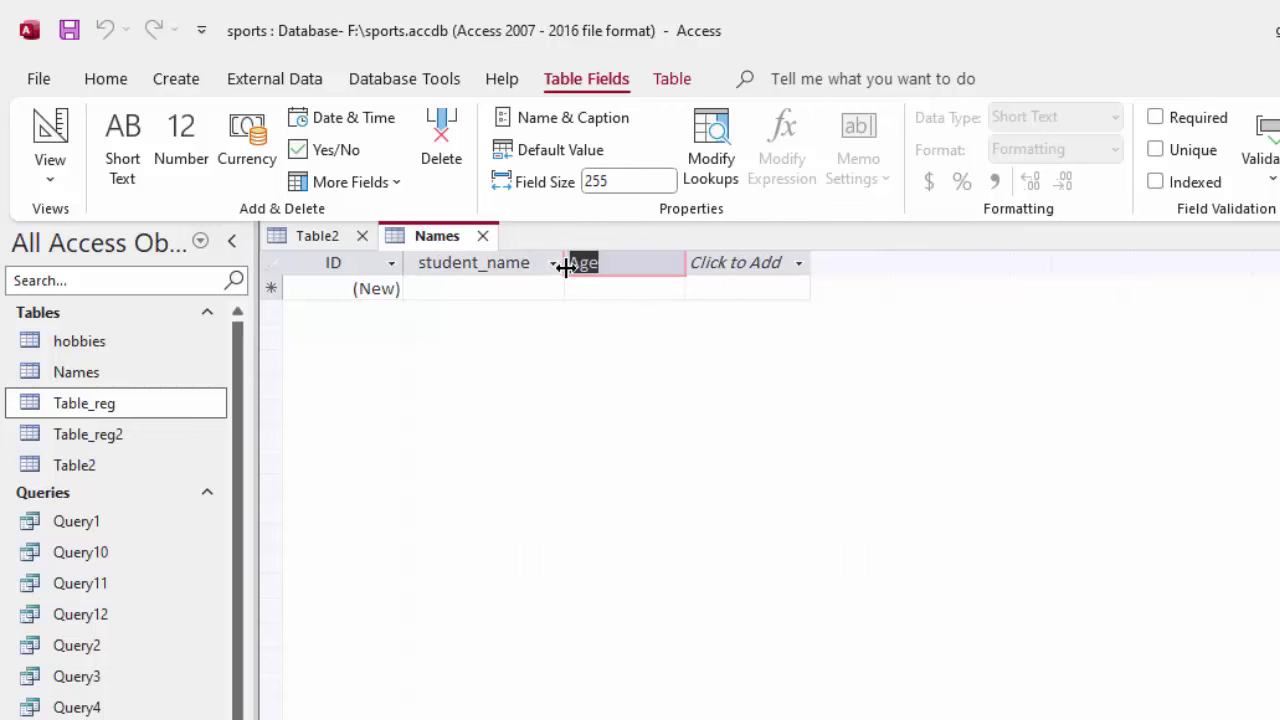
click(480, 290)
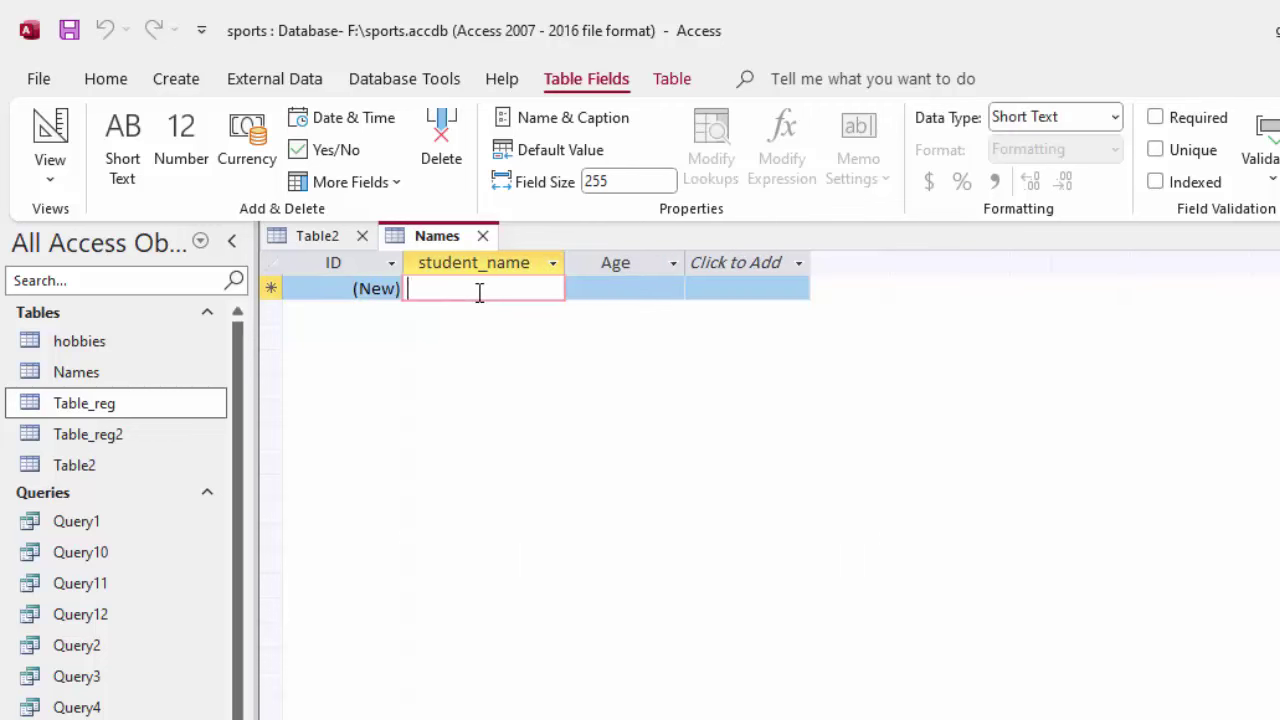
text(Peter)
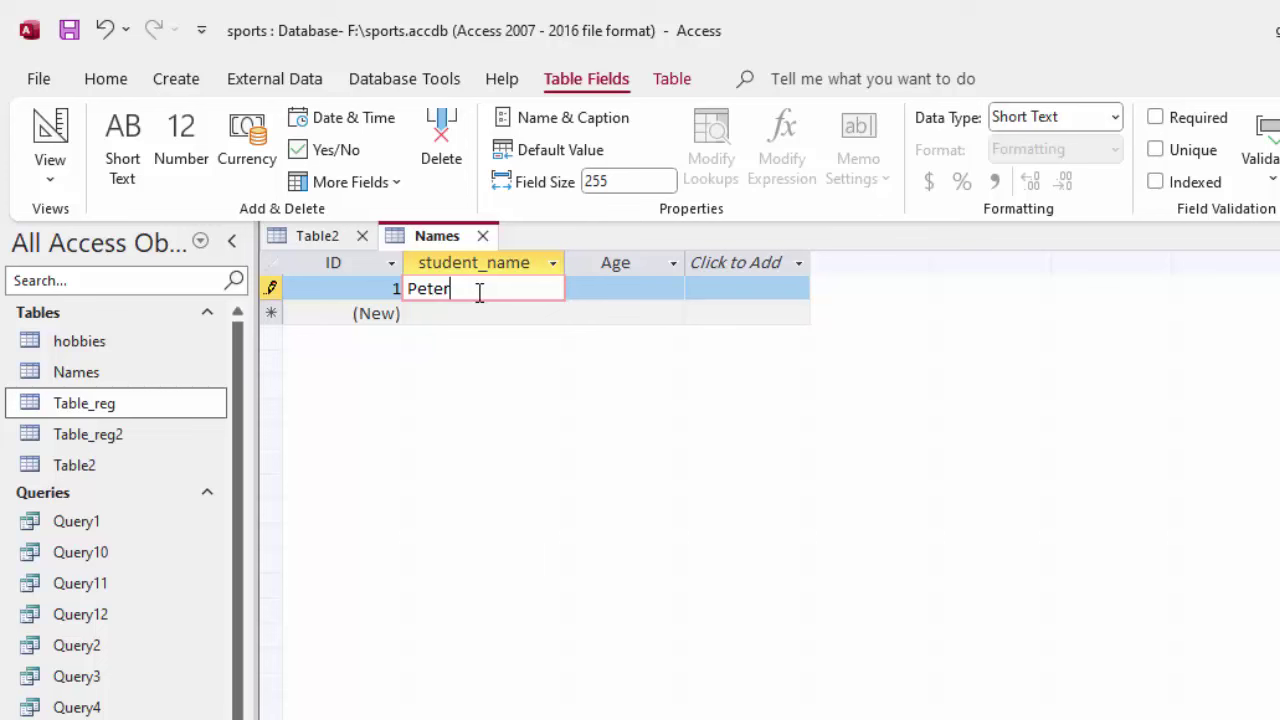
click(676, 287)
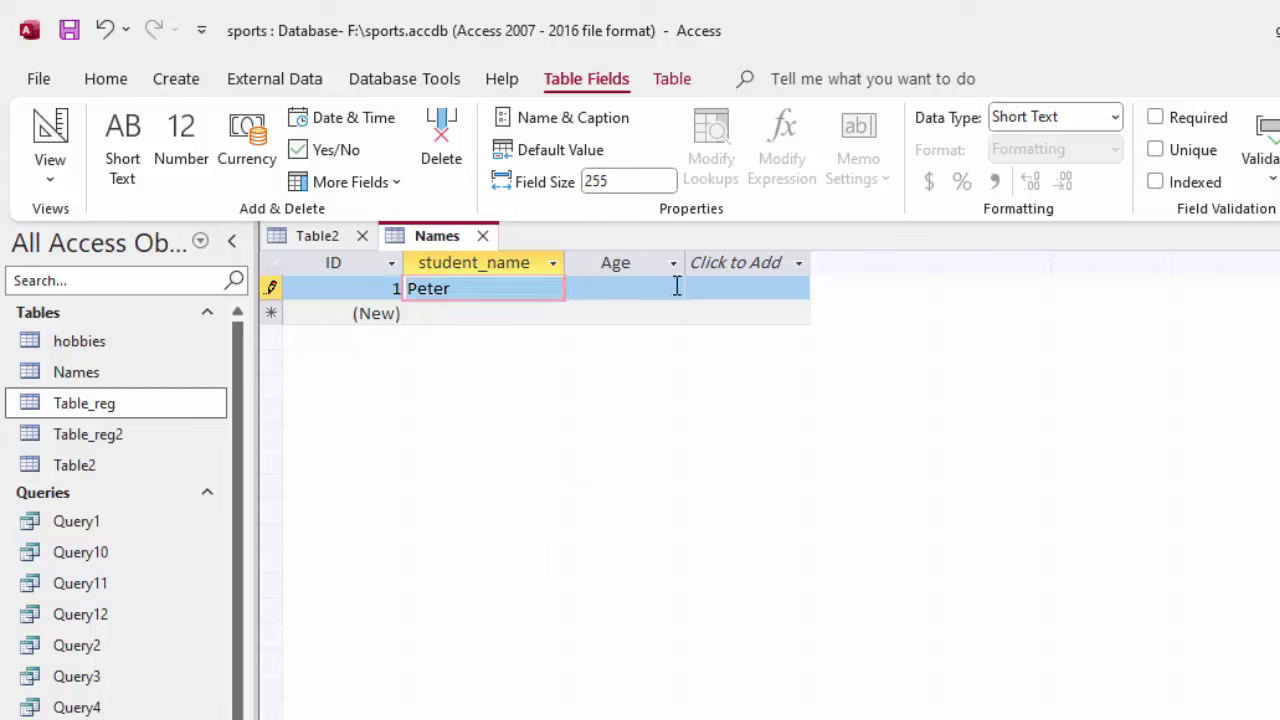
click(595, 313)
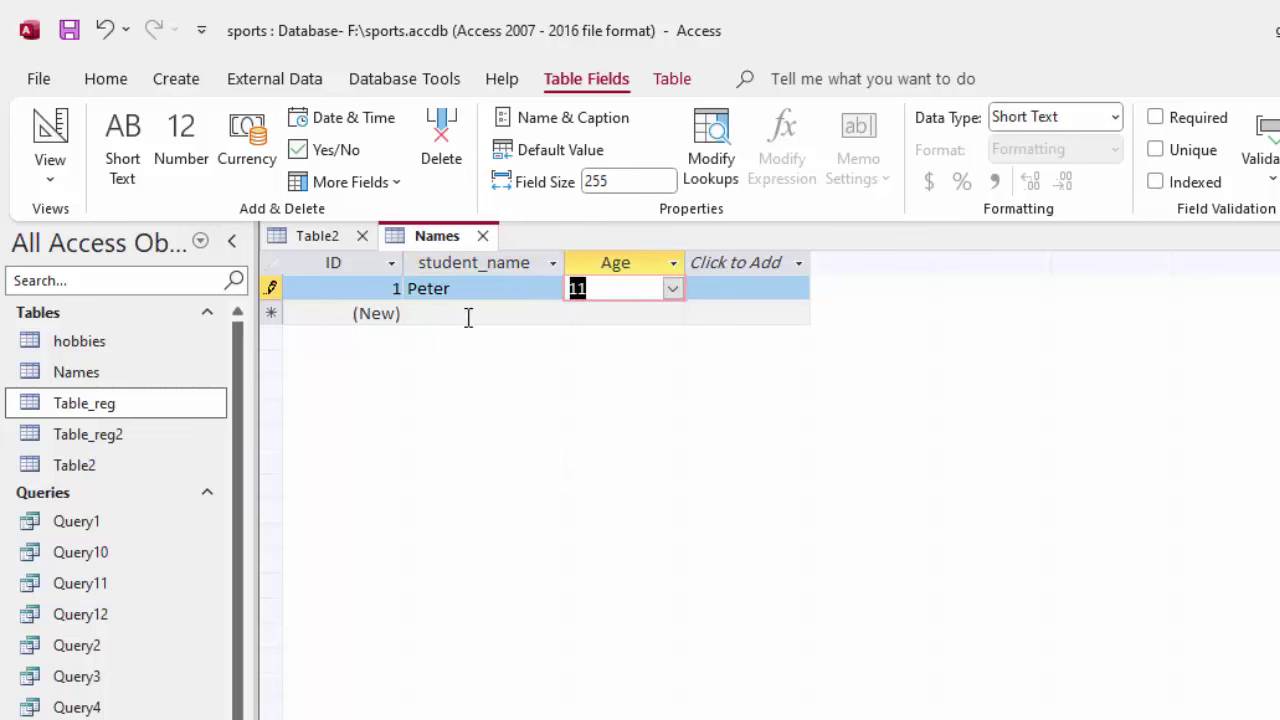
- Add a second record with a student's name and choose 13 as the age
click(461, 316)
text(Ramy)
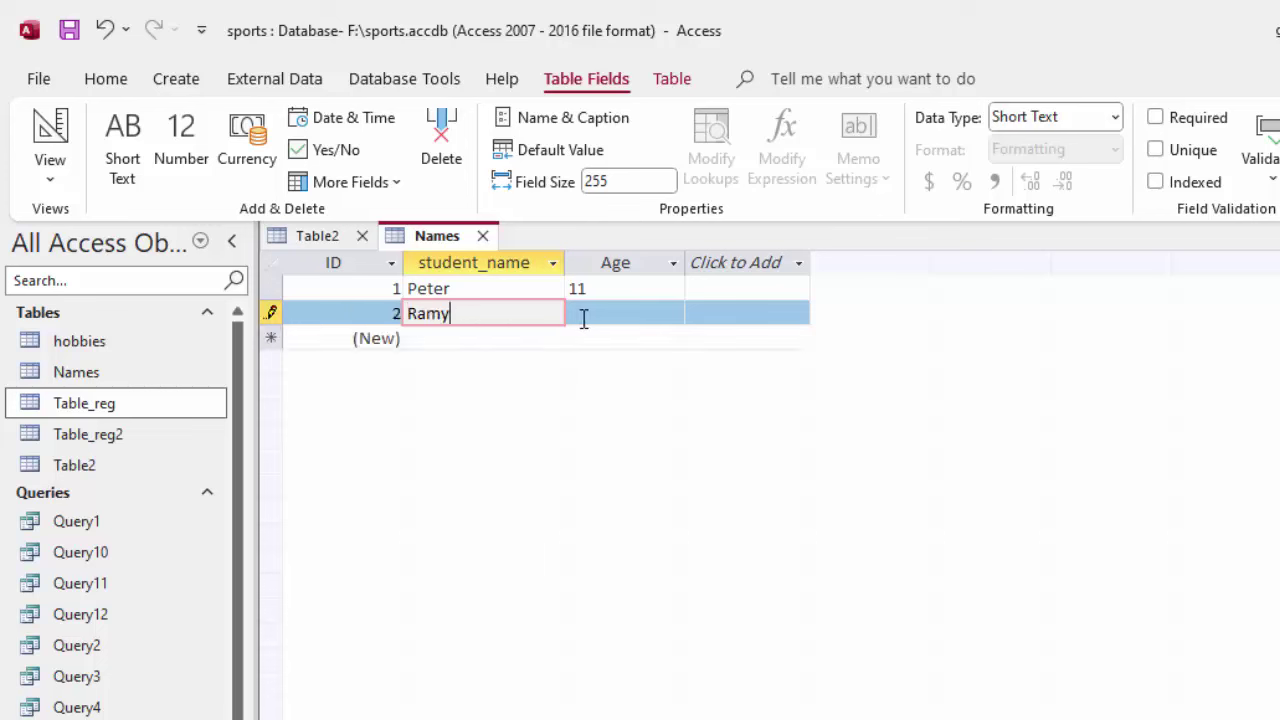
click(678, 314)
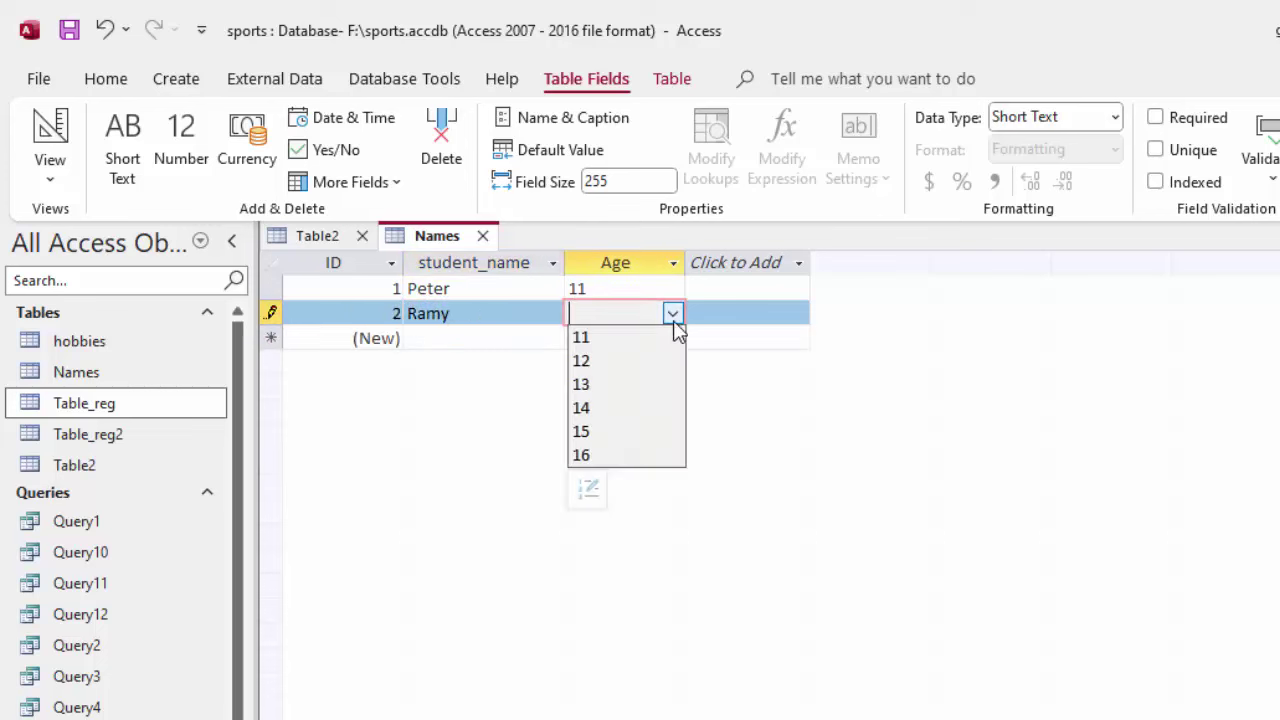
click(592, 388)
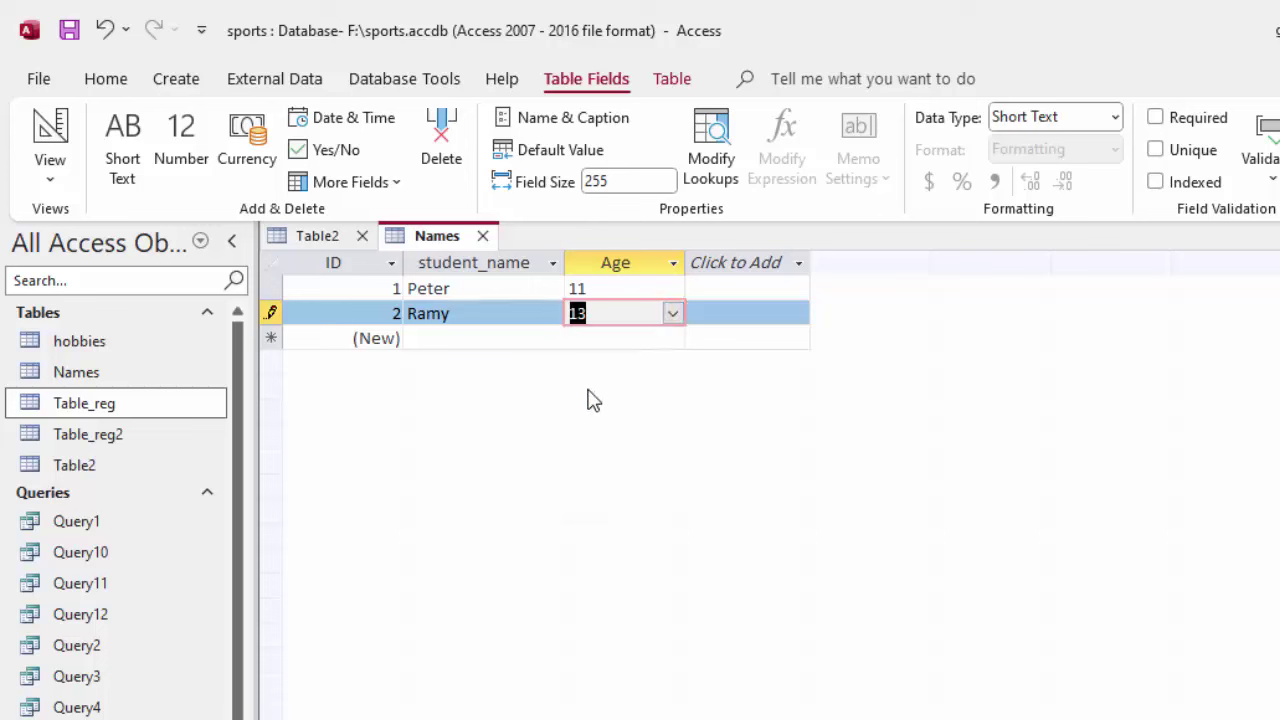
- Add a third record with a student's name and choose 12 as the age
click(432, 340)
text(Mario)
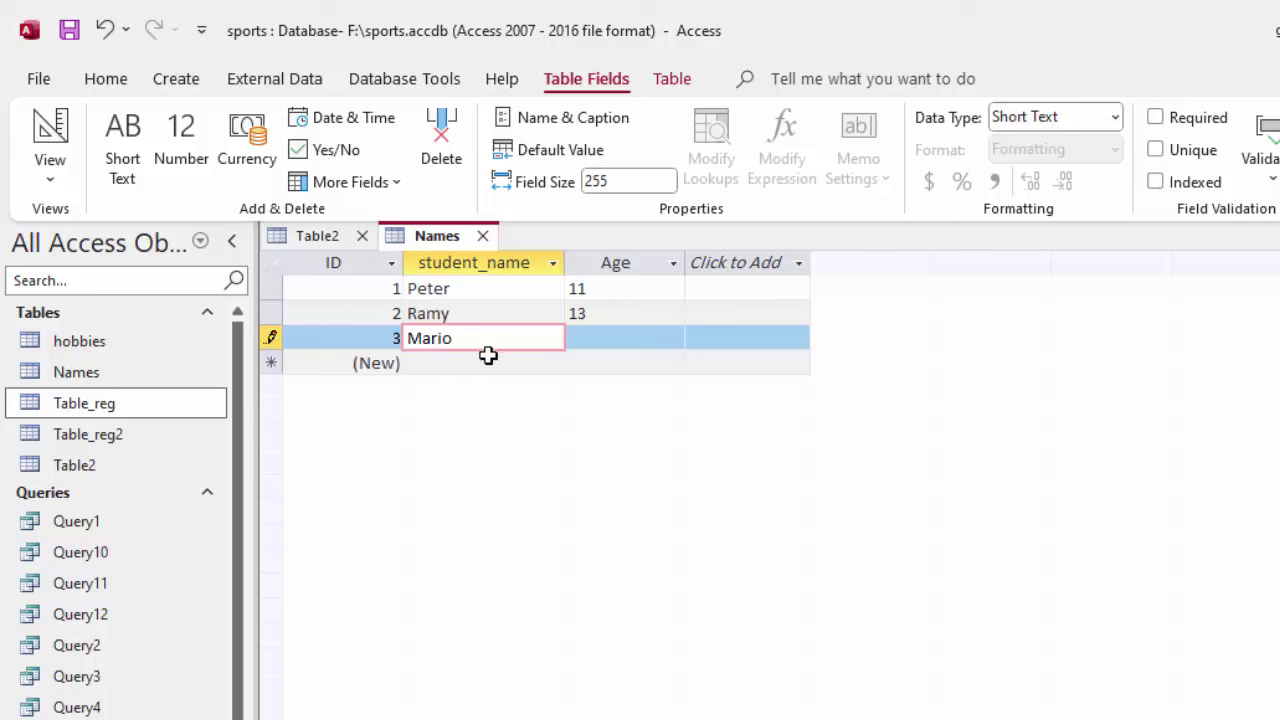
click(676, 340)
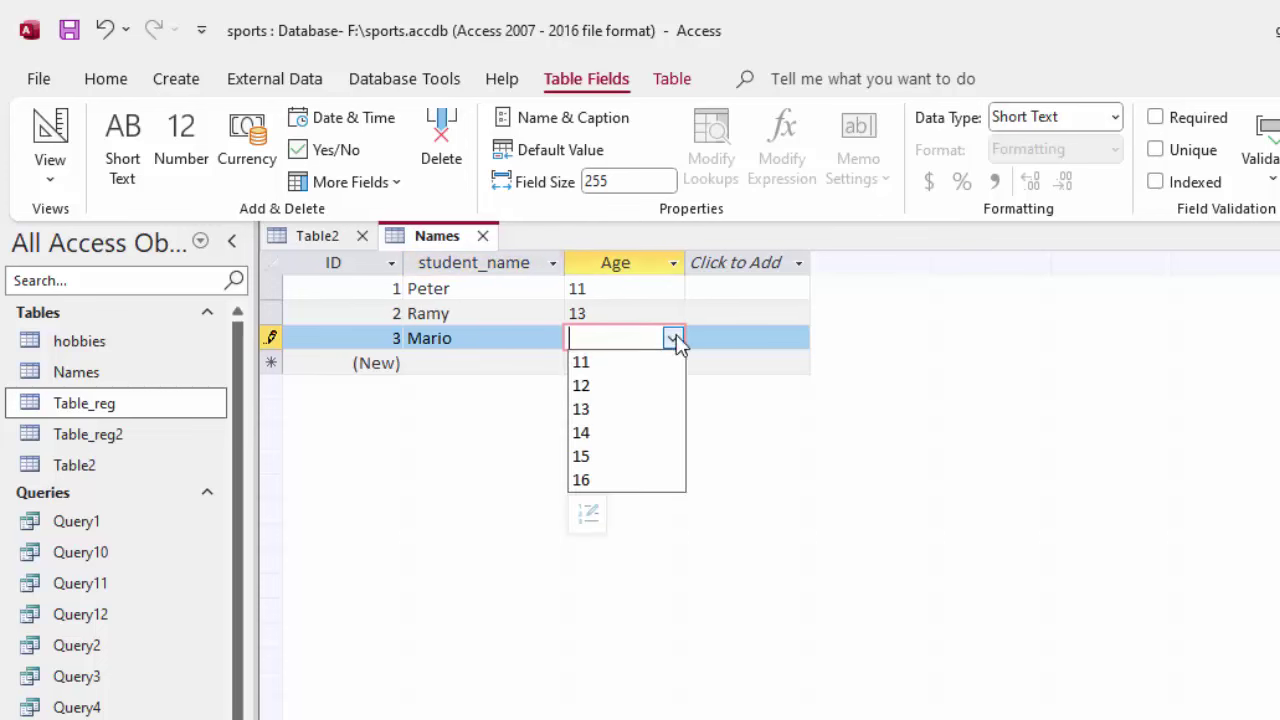
click(608, 386)
- Add a fourth record with a student's name and choose 14 as the age
click(477, 363)
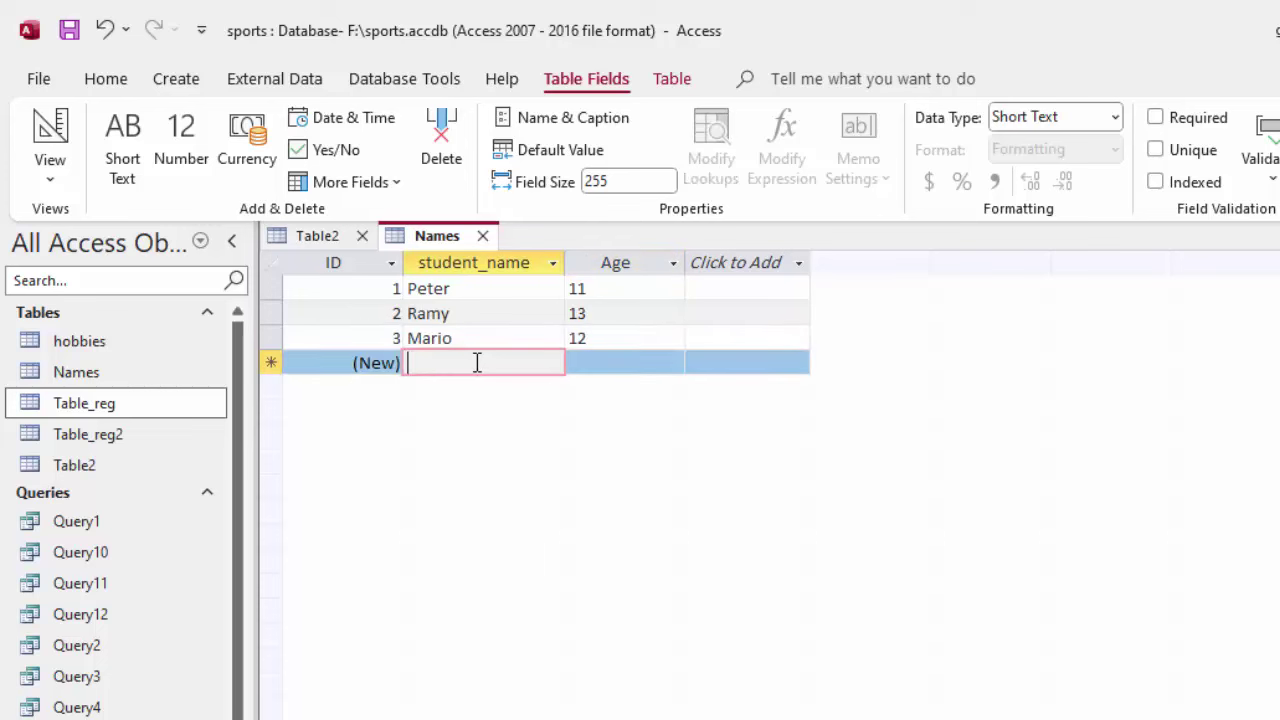
text(Martin)
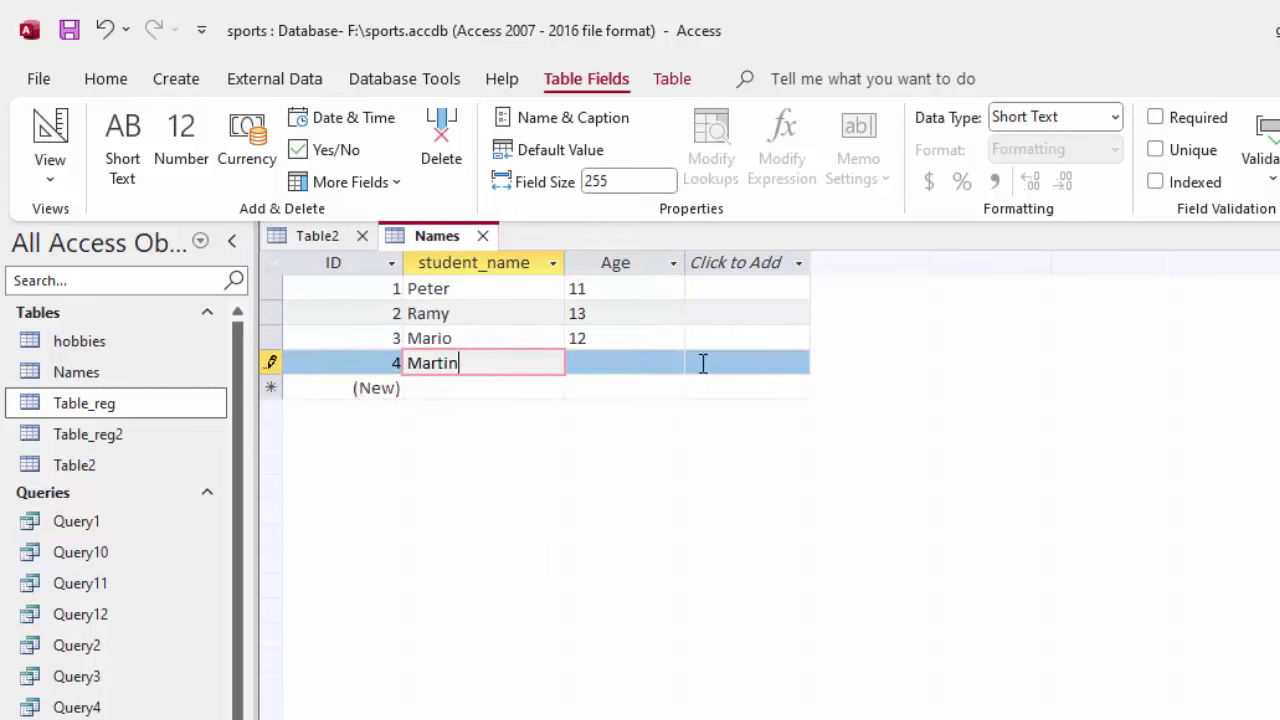
click(671, 363)
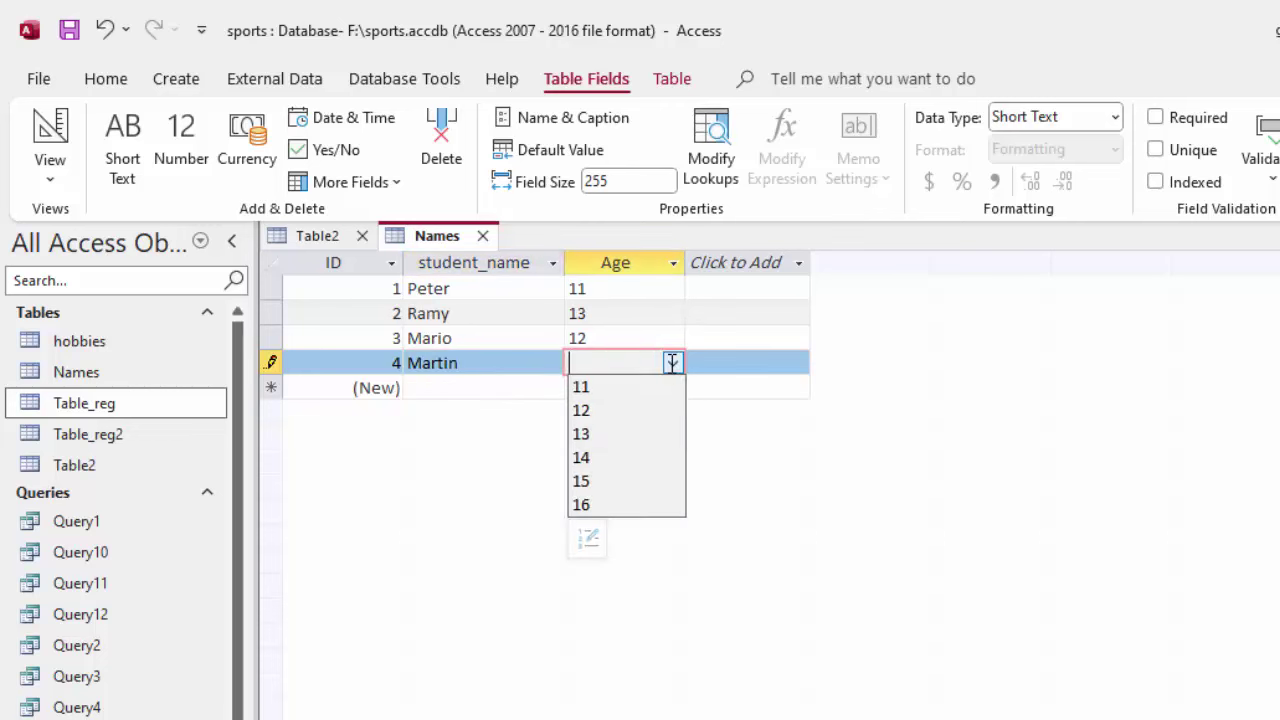
click(636, 458)
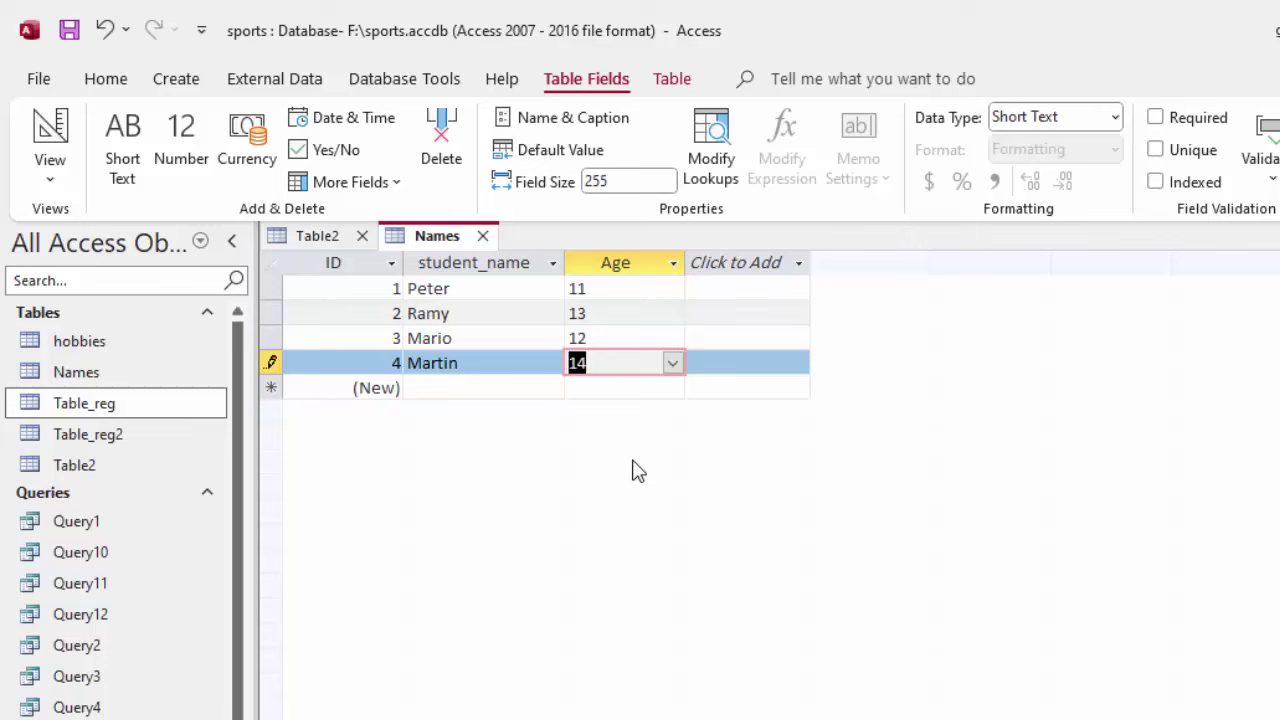
- Start another lookup field after Age that takes its values from the hobby field of the hobbies table
click(800, 264)
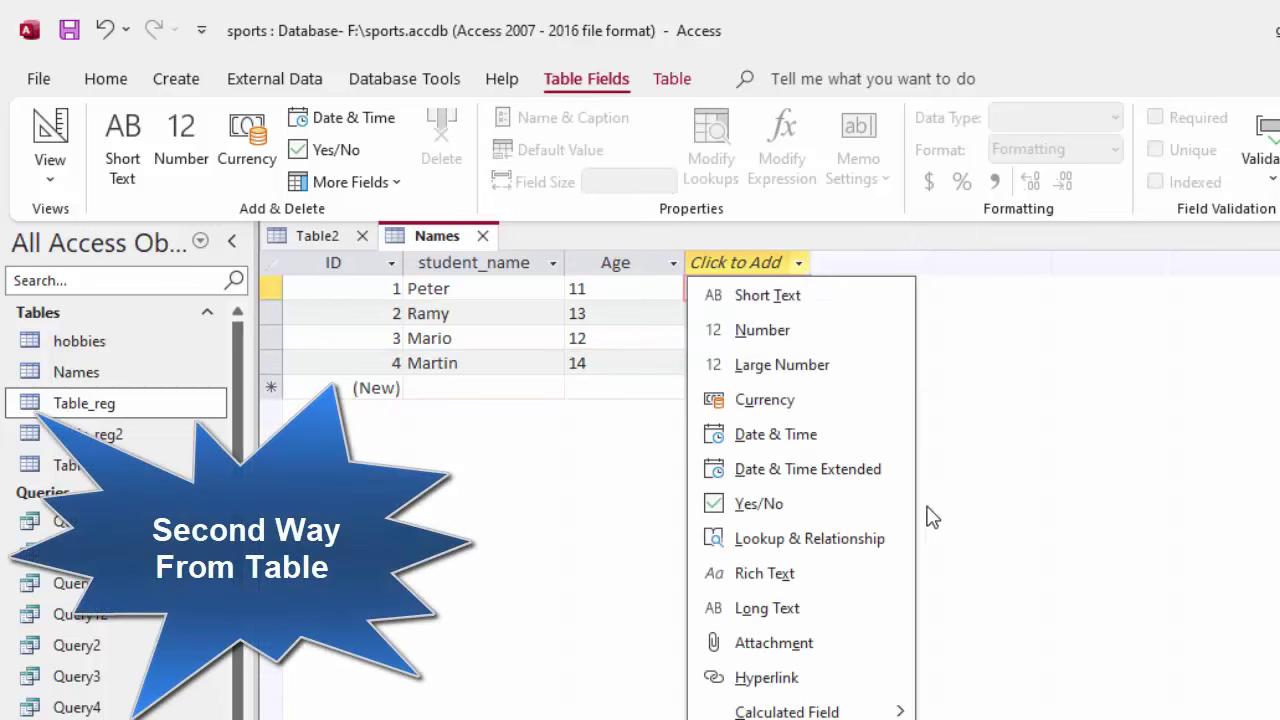
click(817, 545)
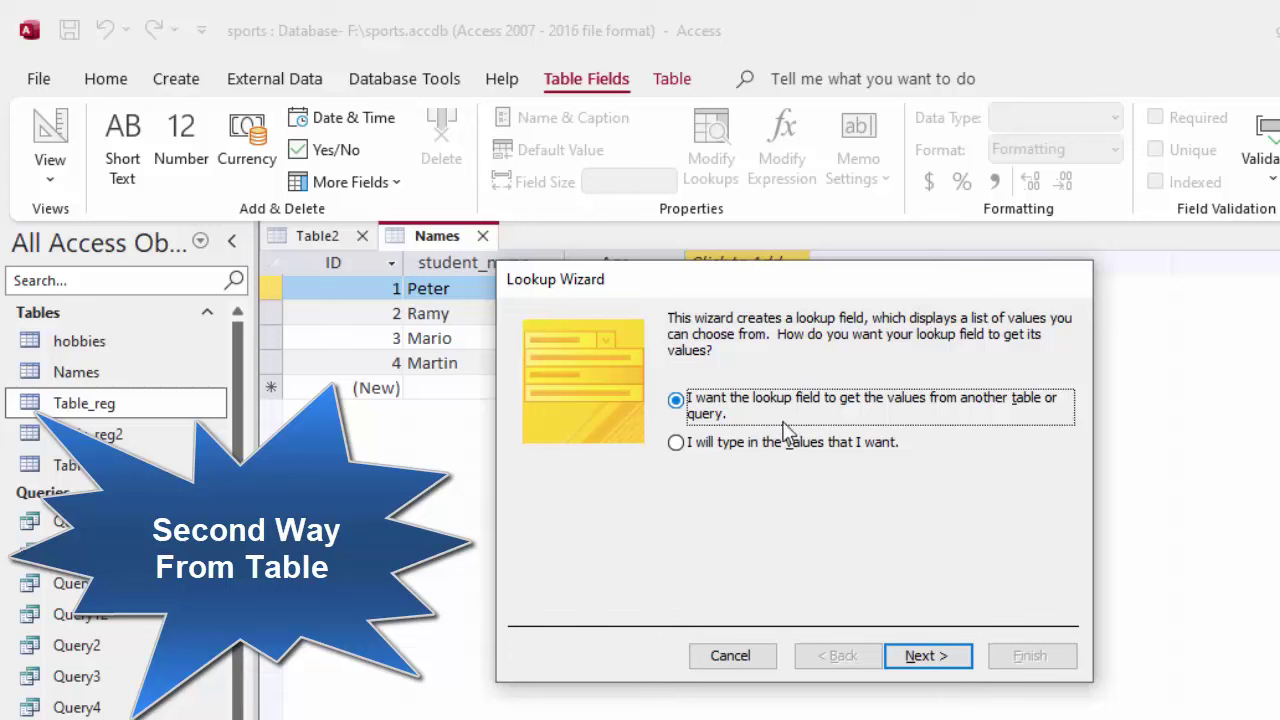
click(930, 662)
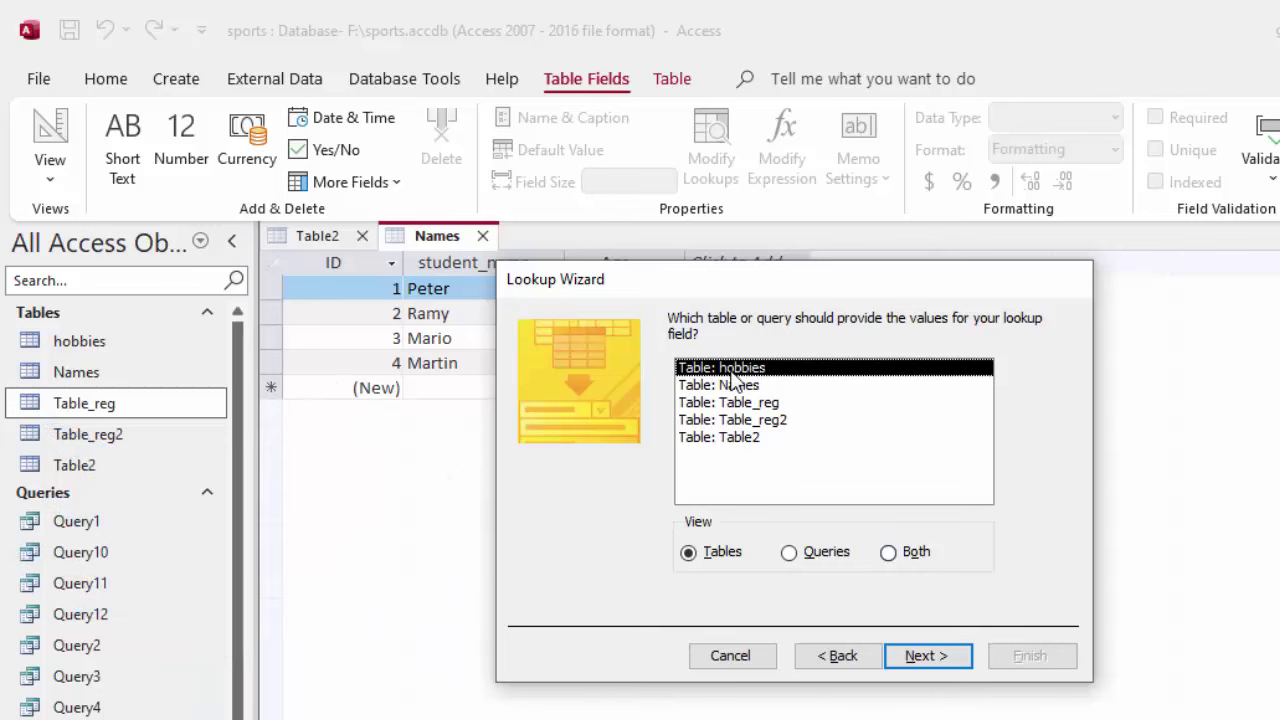
click(946, 655)
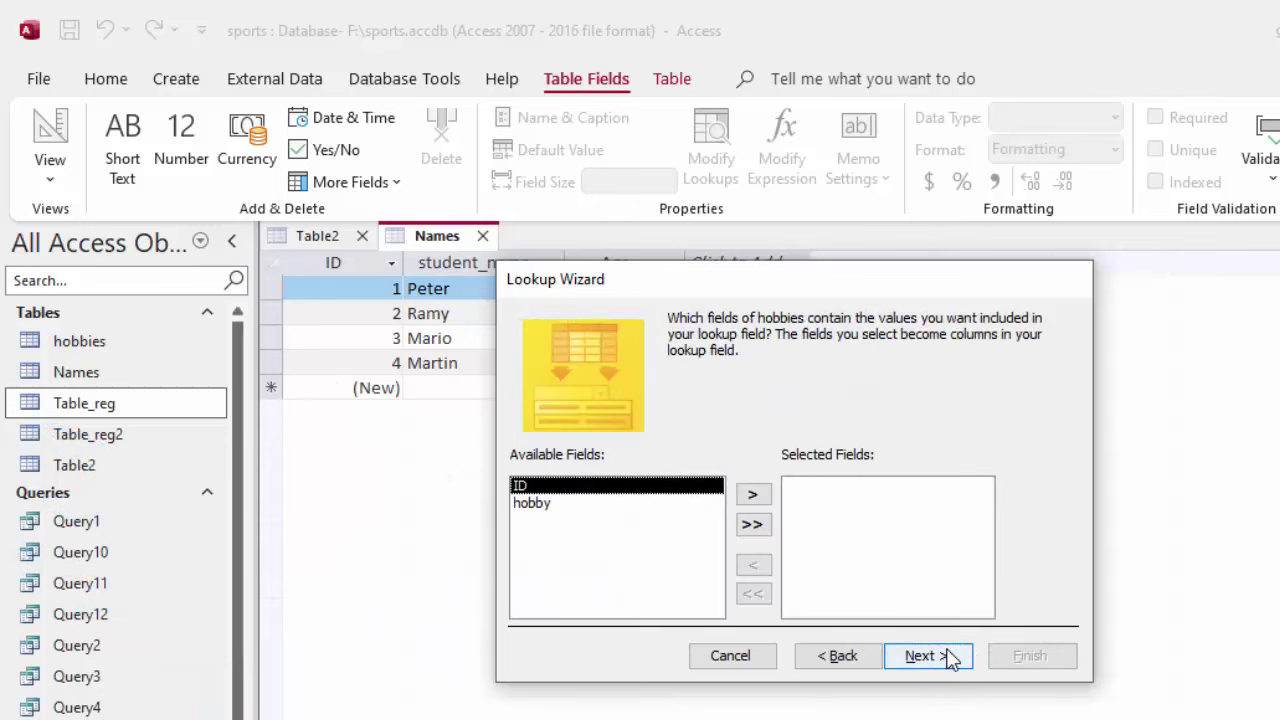
click(558, 505)
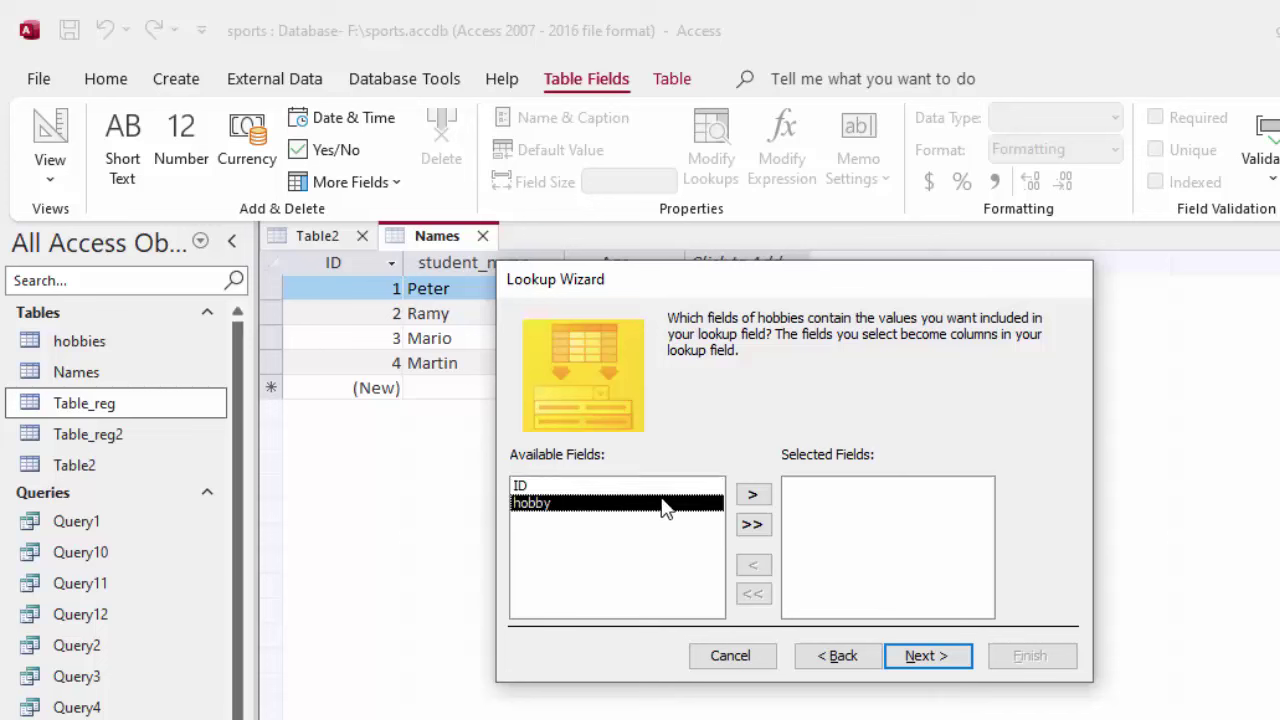
click(754, 495)
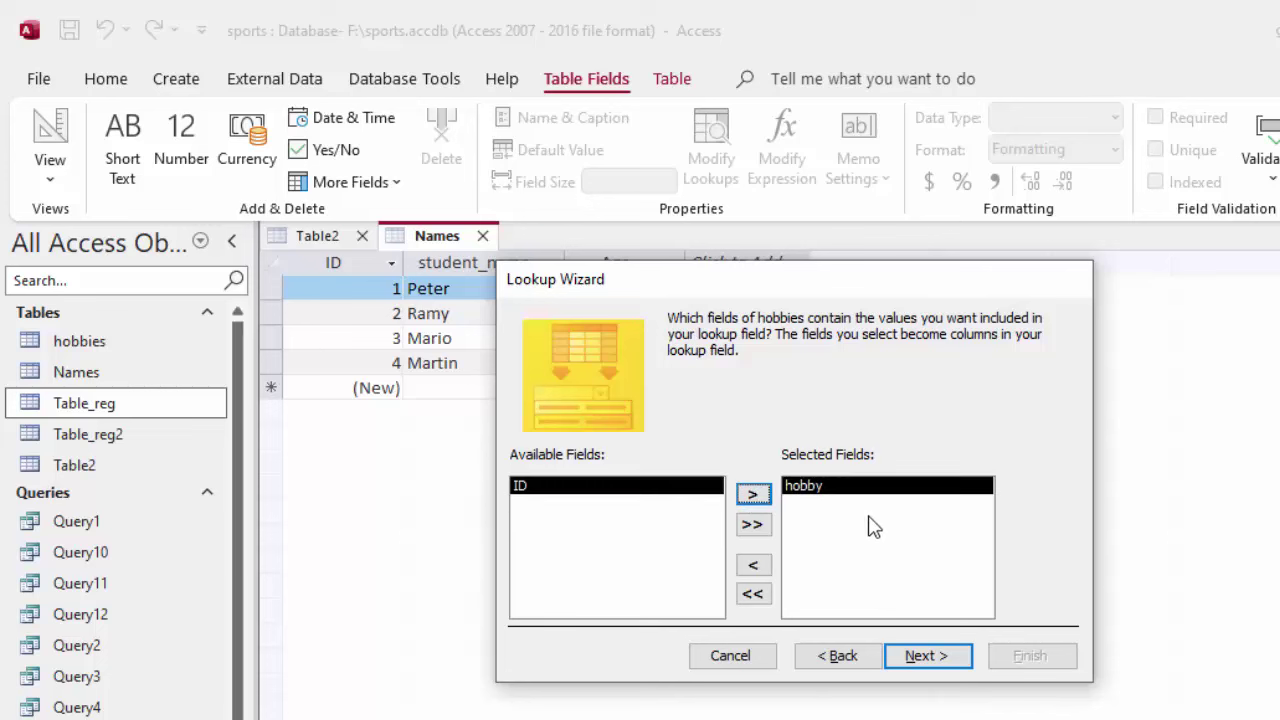
- Sort the lookup list by hobby in ascending order and keep the key column hidden
click(927, 657)
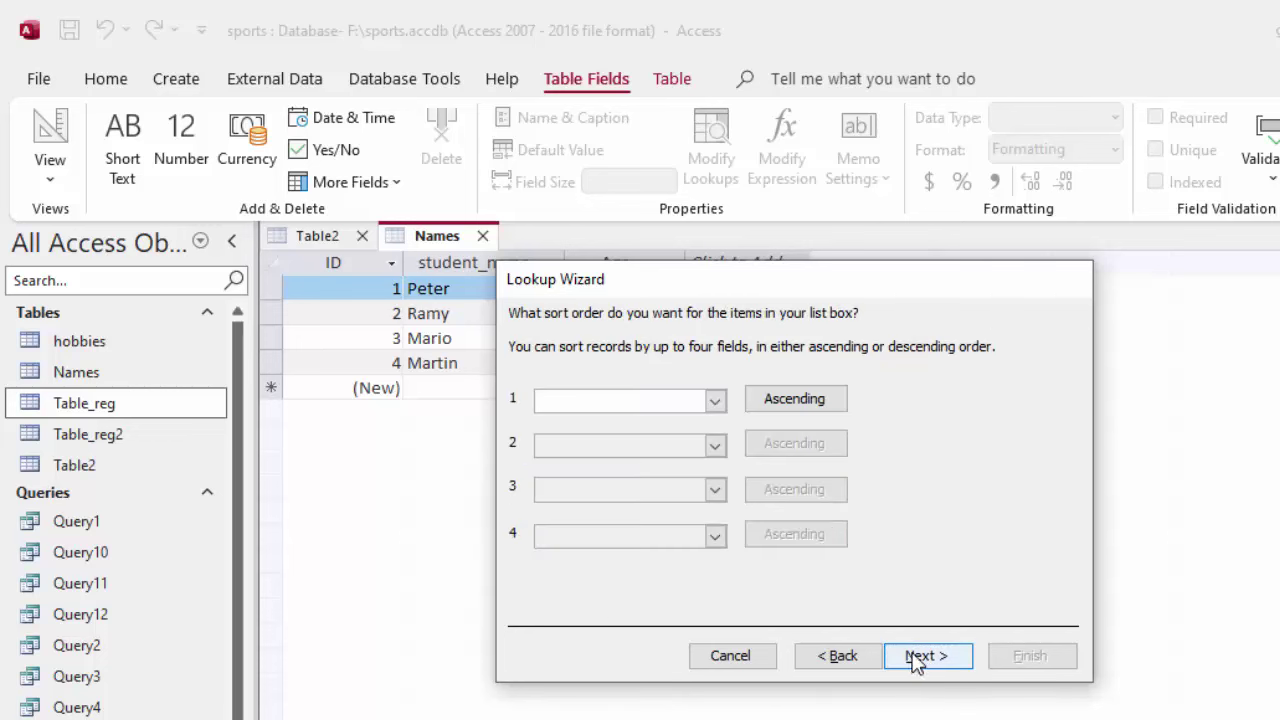
click(715, 401)
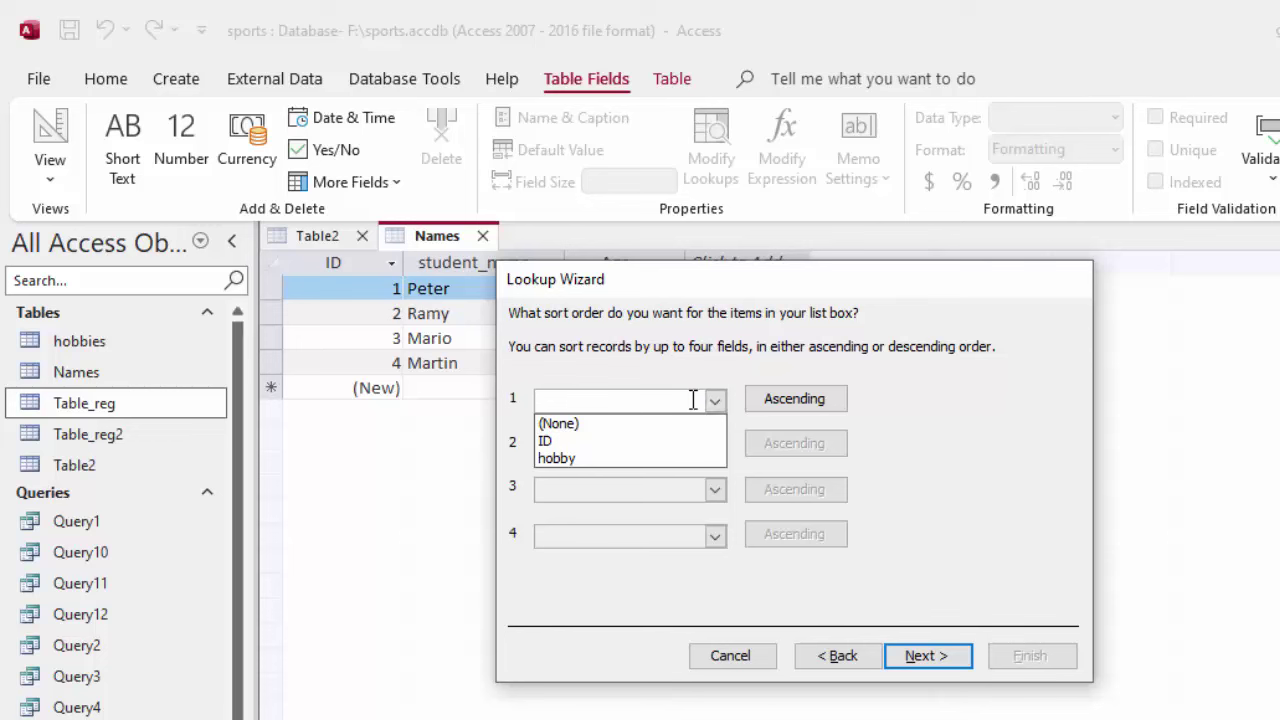
click(577, 458)
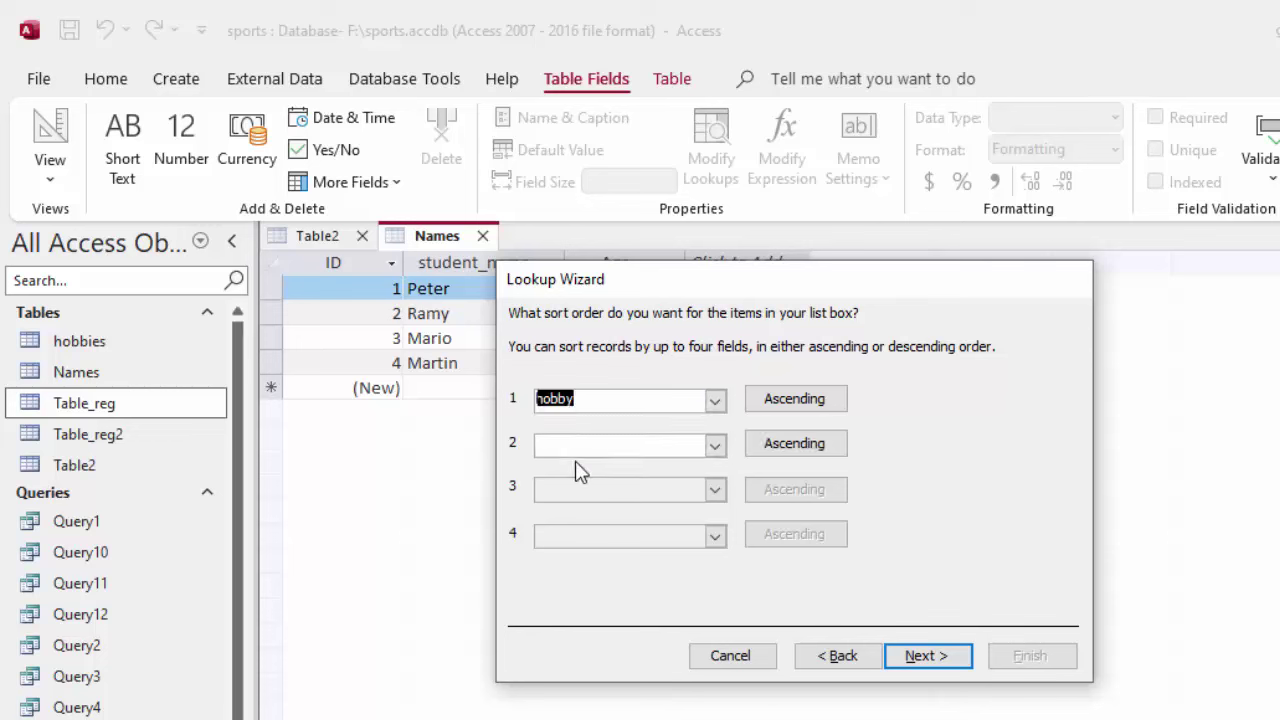
click(927, 656)
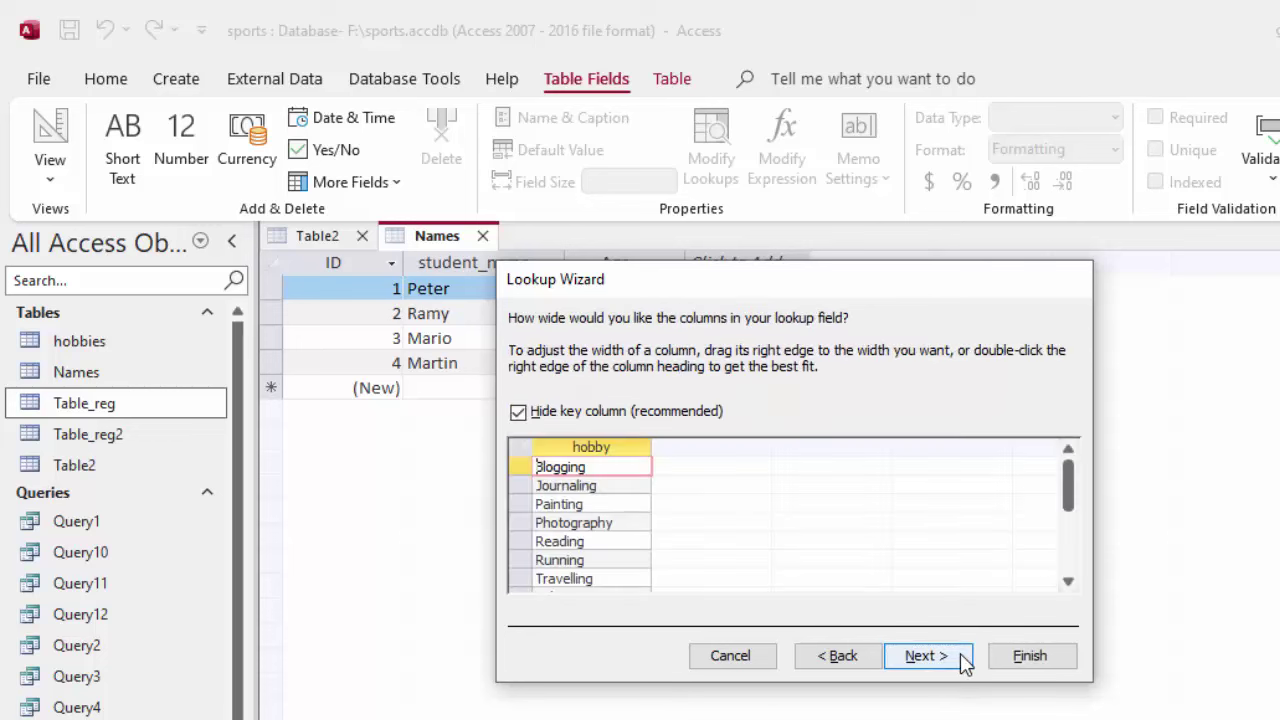
scroll(594, 486, down, 3)
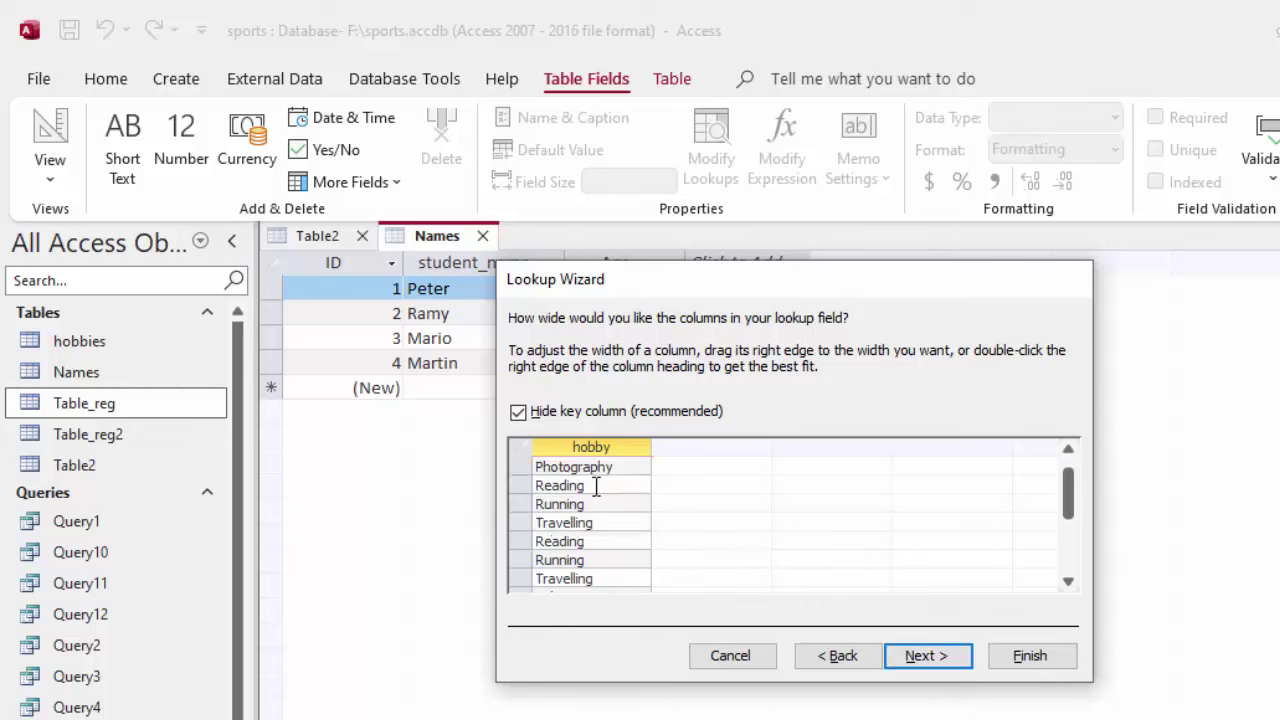
scroll(594, 486, up, 3)
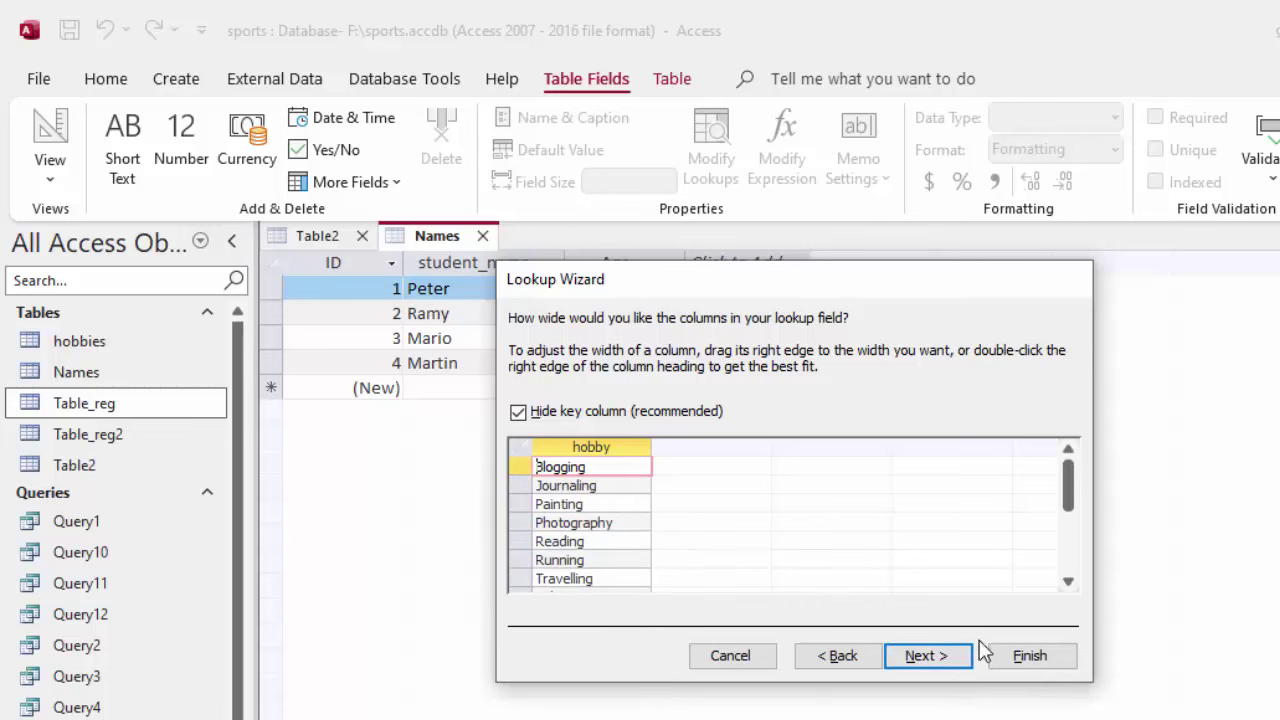
click(926, 658)
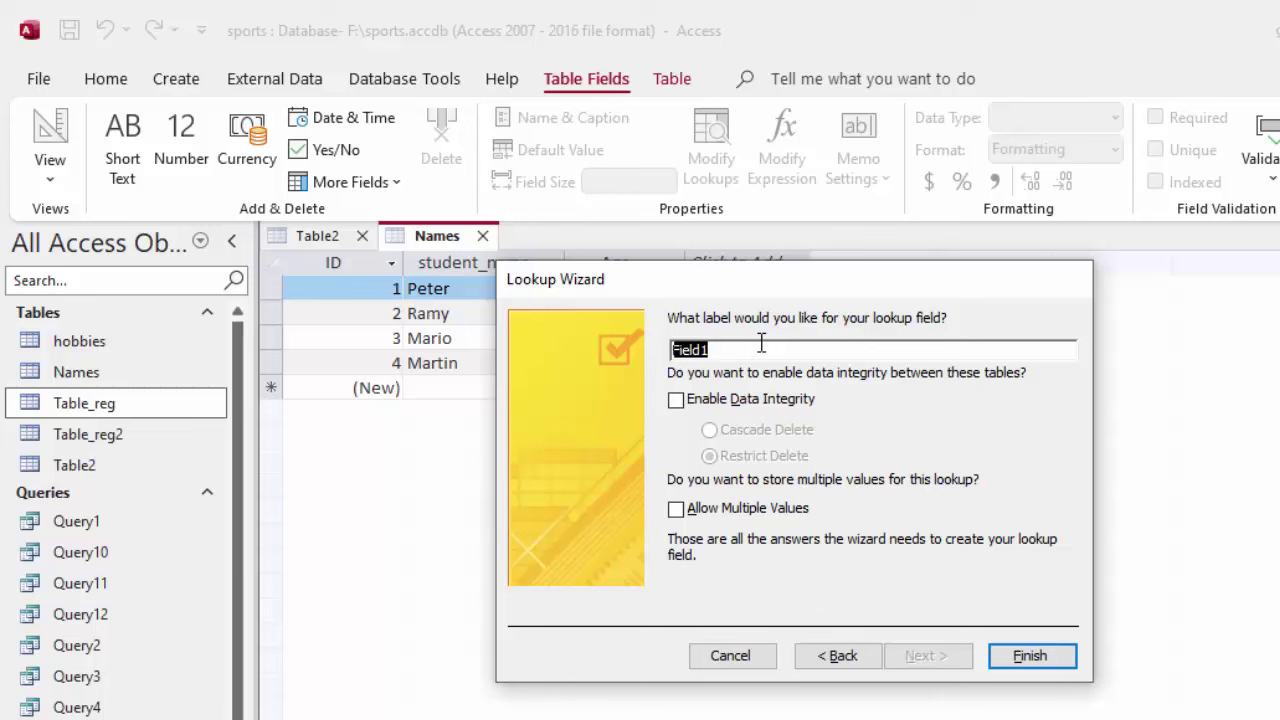
- Label the lookup field Hobby, allow multiple values, and finish creating it
text(Hobby)
click(720, 518)
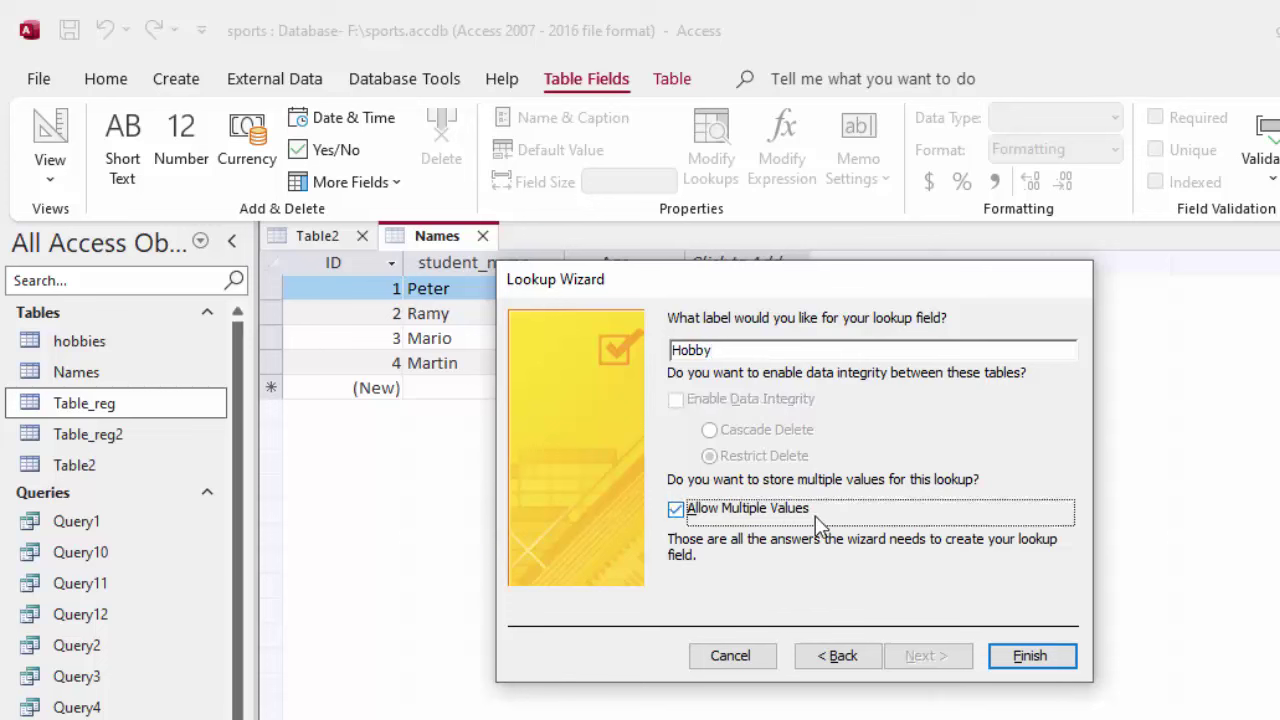
click(1044, 658)
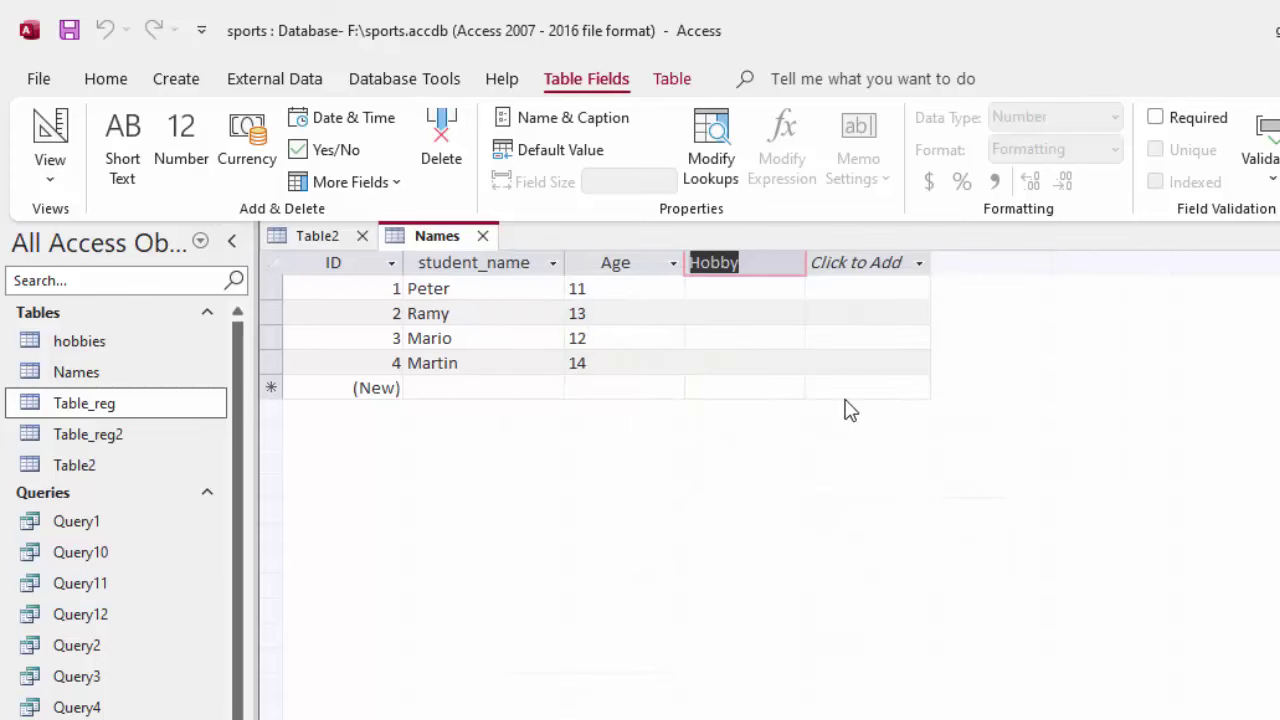
- Assign the hobbies Reading, Running and Travelling to the first record
click(795, 288)
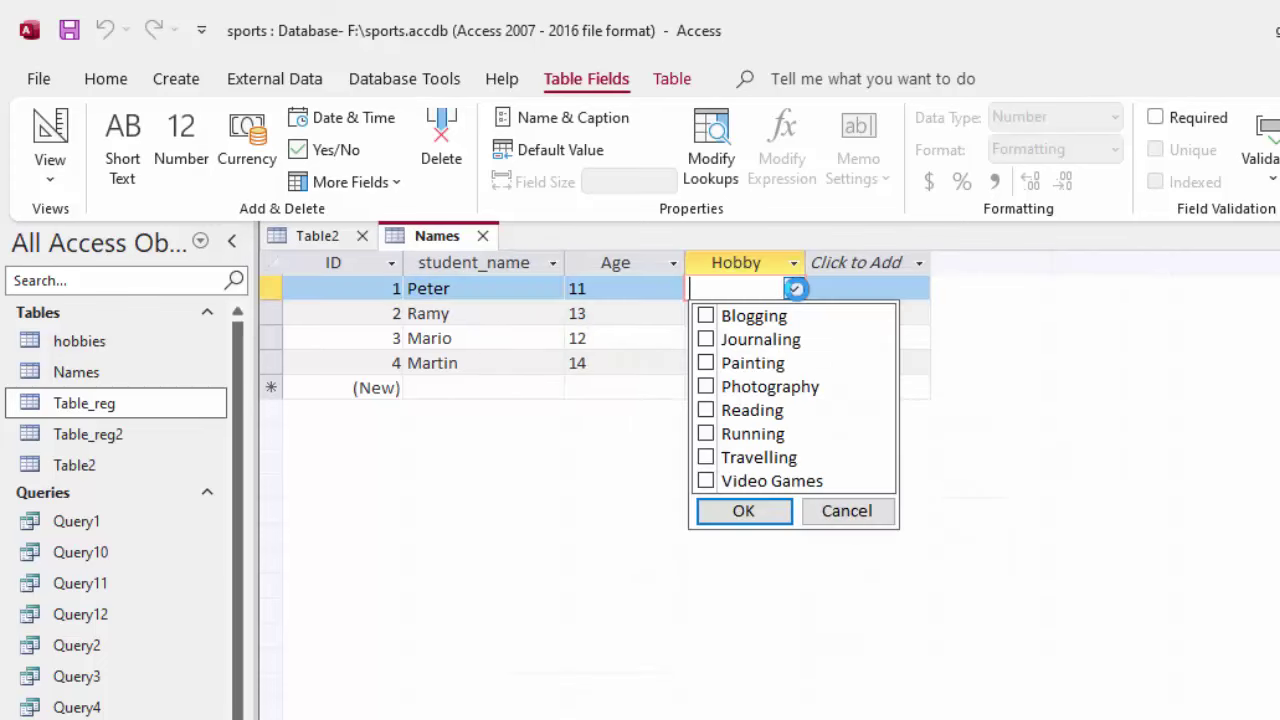
click(706, 434)
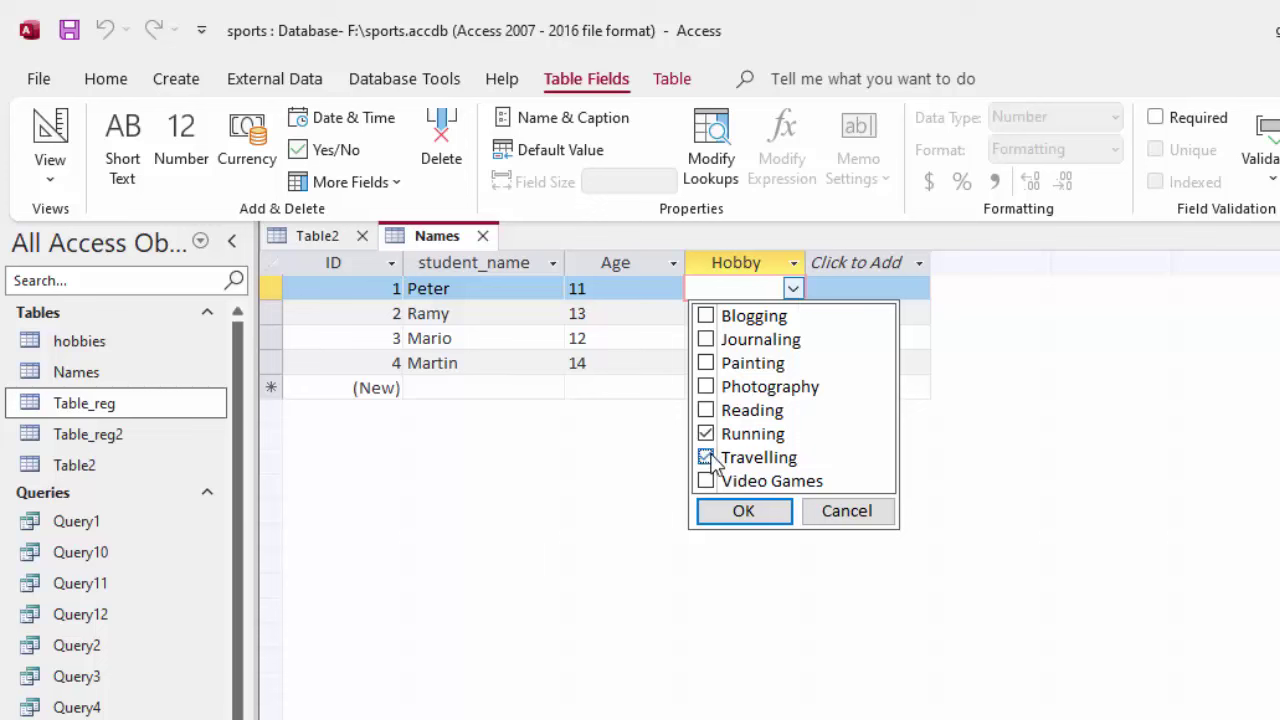
click(706, 411)
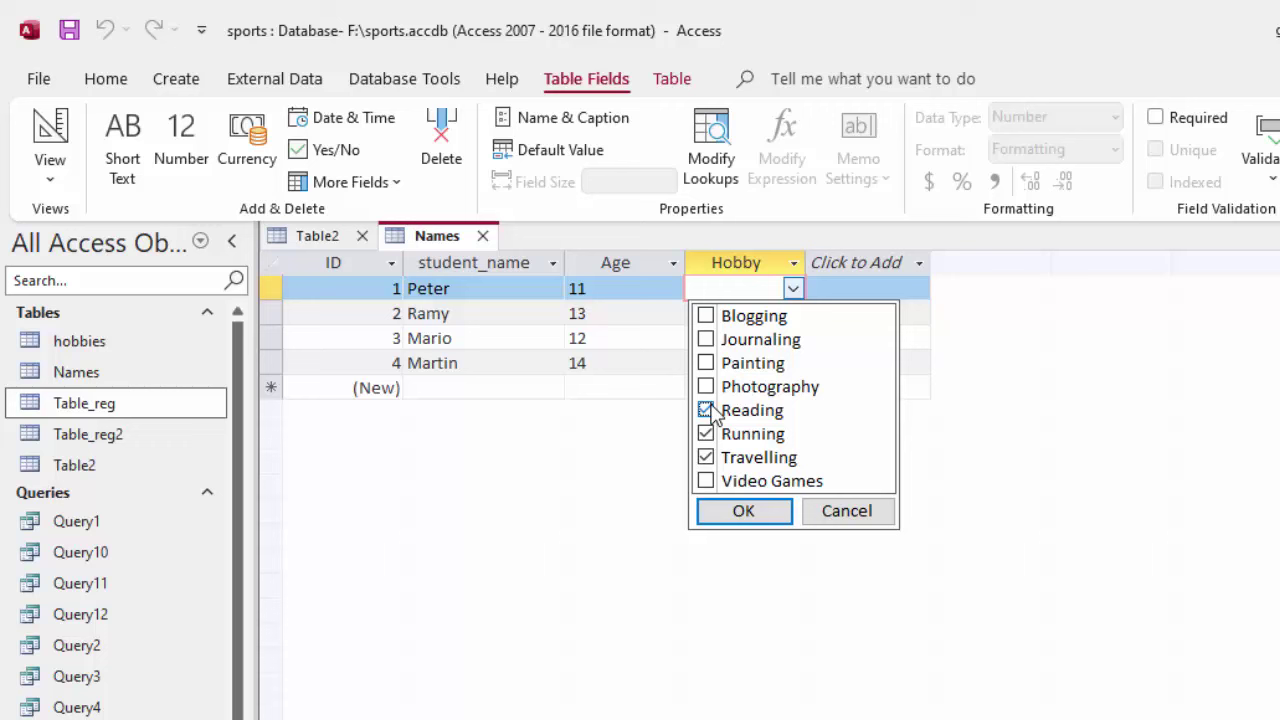
click(765, 516)
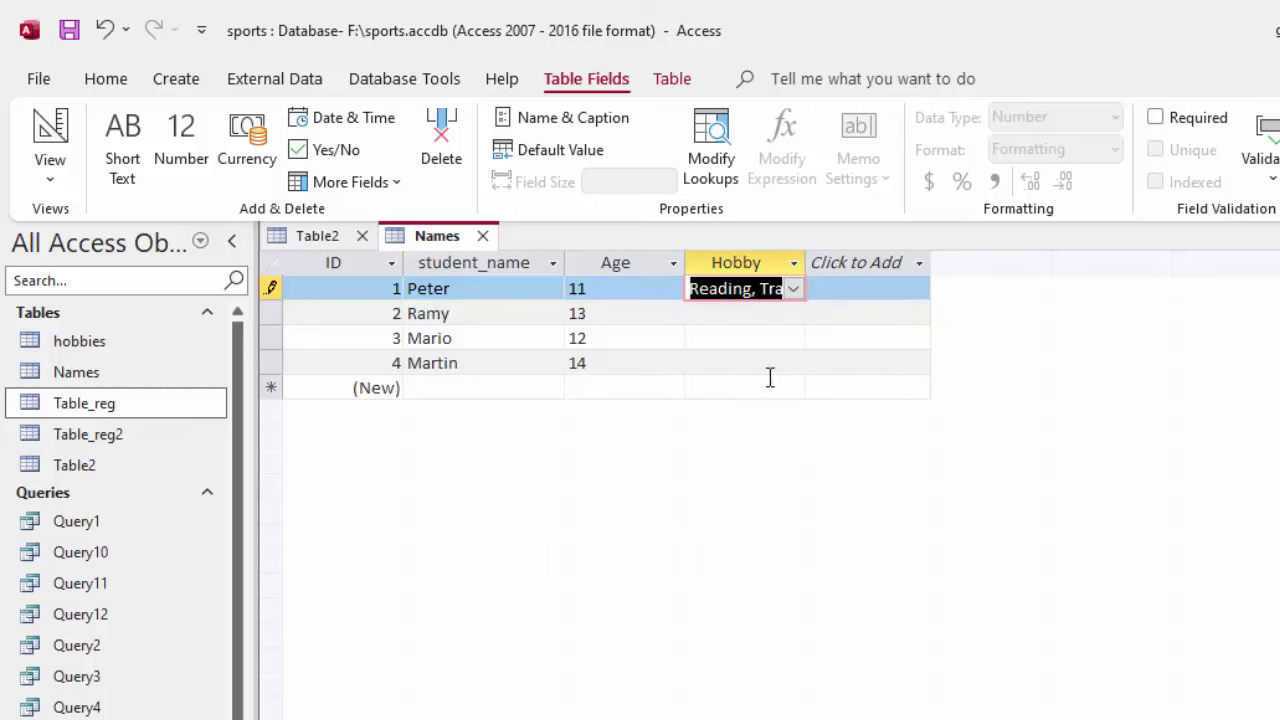
- Assign the hobby Photography to the second record
click(790, 314)
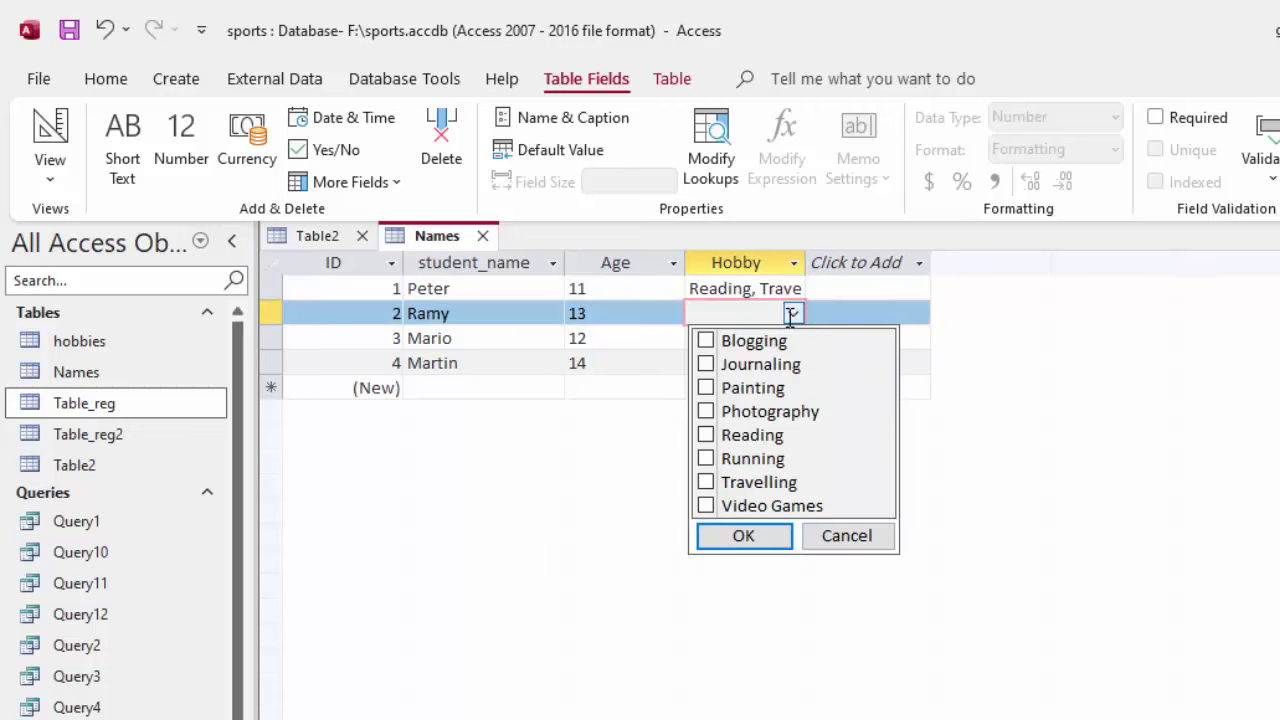
click(706, 411)
click(743, 537)
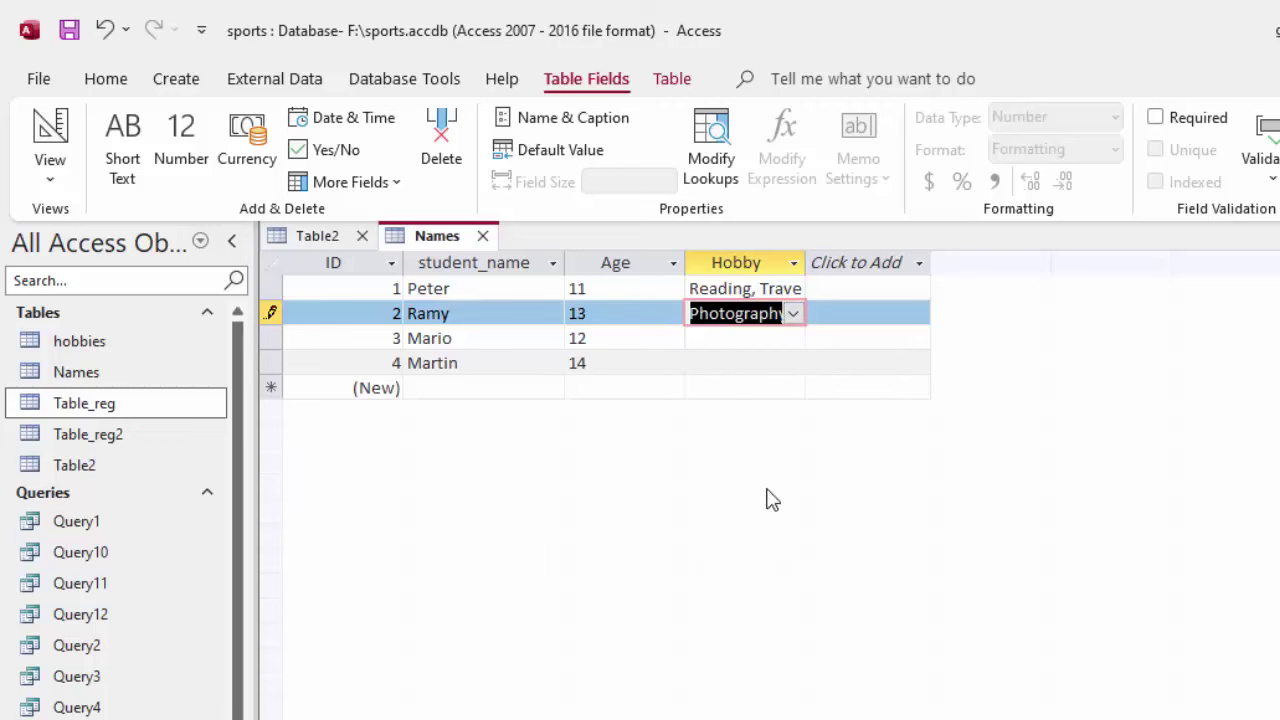
- Assign the hobbies Painting and Video Games to the third record
click(793, 338)
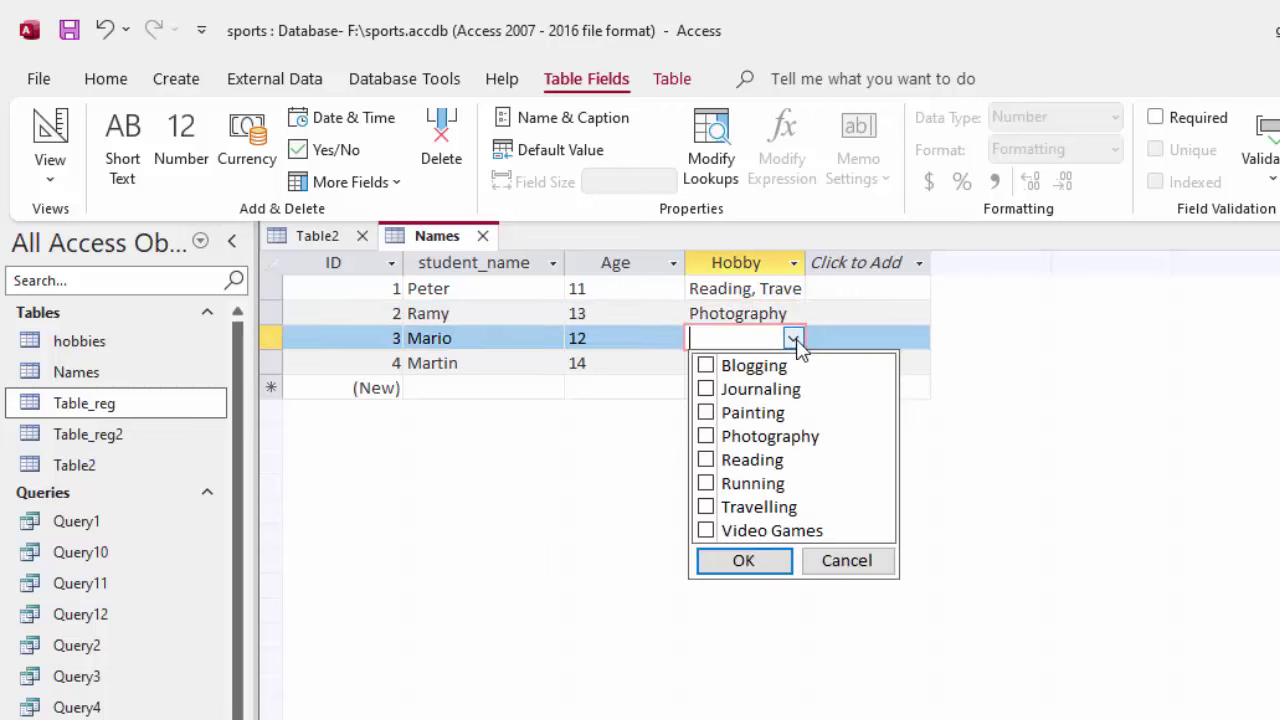
click(705, 531)
click(706, 412)
click(771, 566)
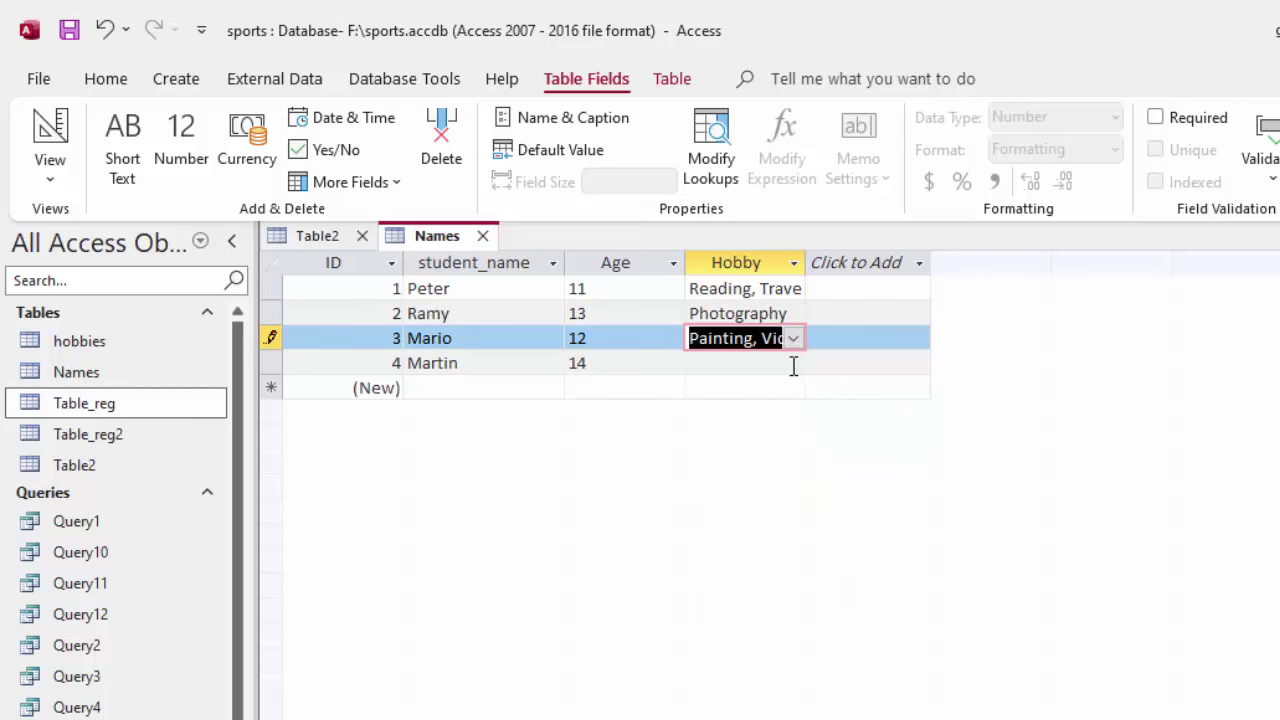
- Assign the hobby Reading to the fourth record
click(793, 365)
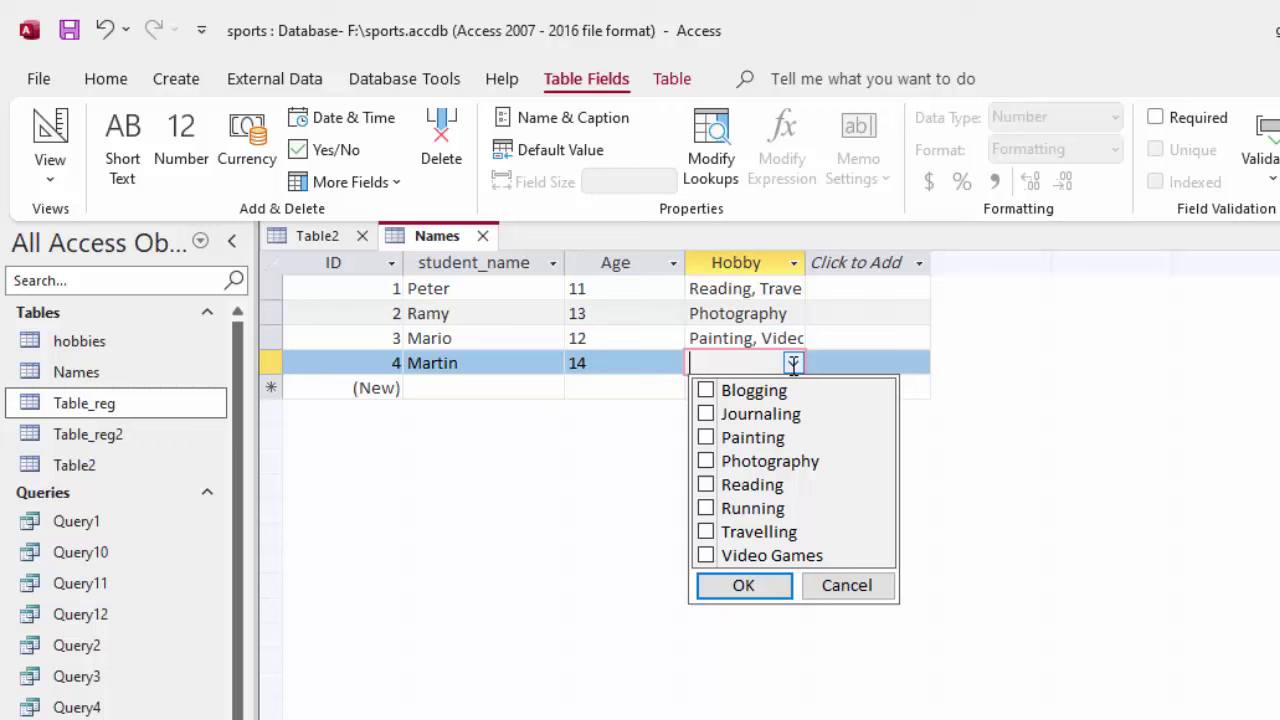
click(706, 485)
click(752, 588)
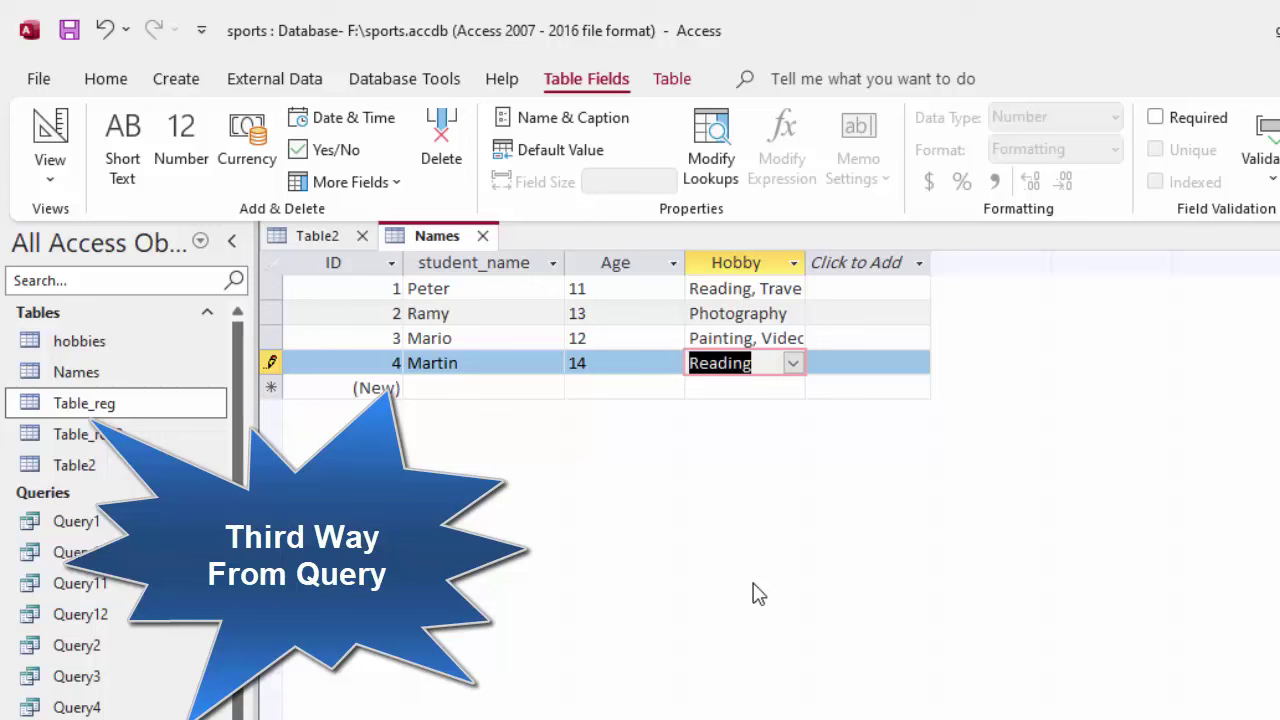
- Create a new query in Design view based on Table2 and add its sport field
click(177, 80)
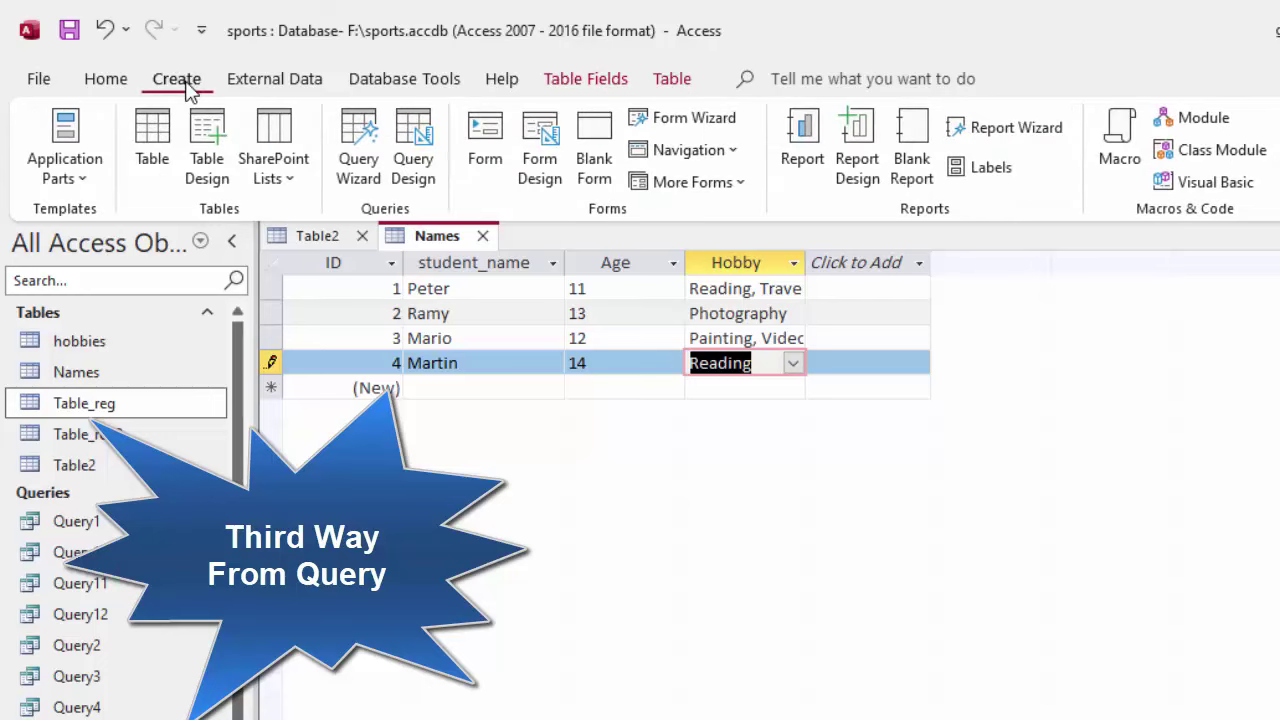
click(425, 170)
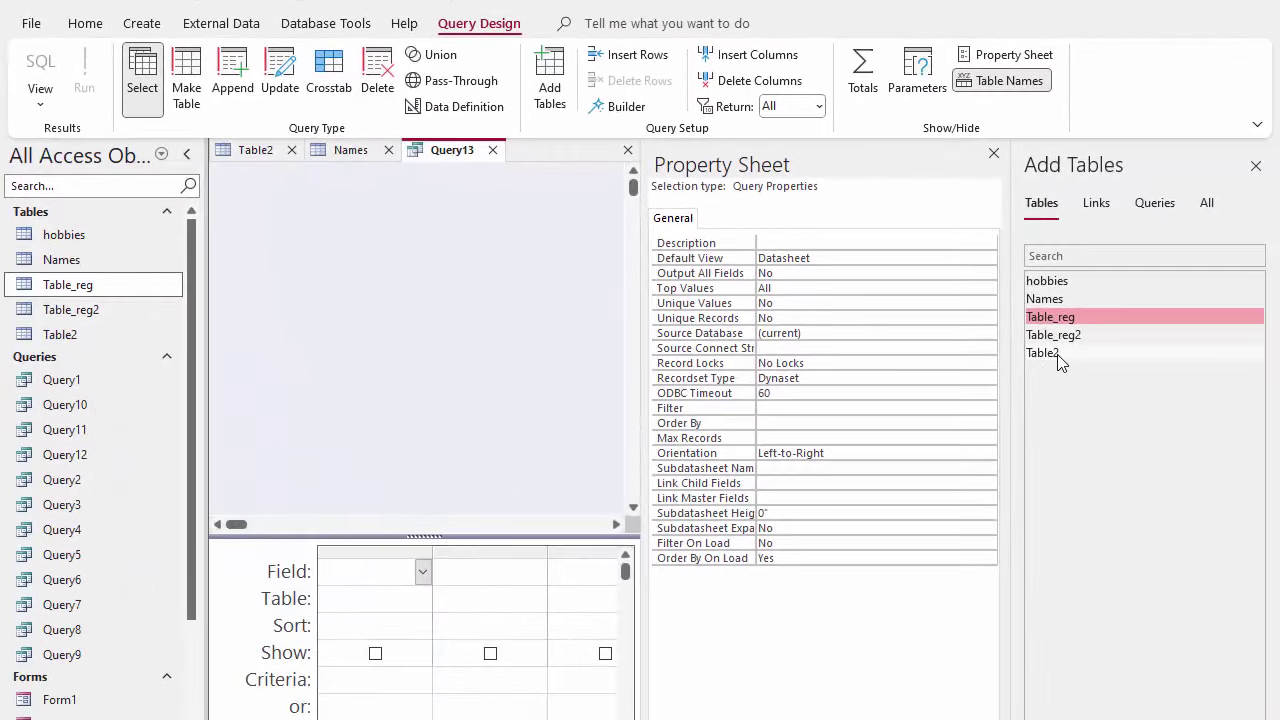
double_click(1057, 355)
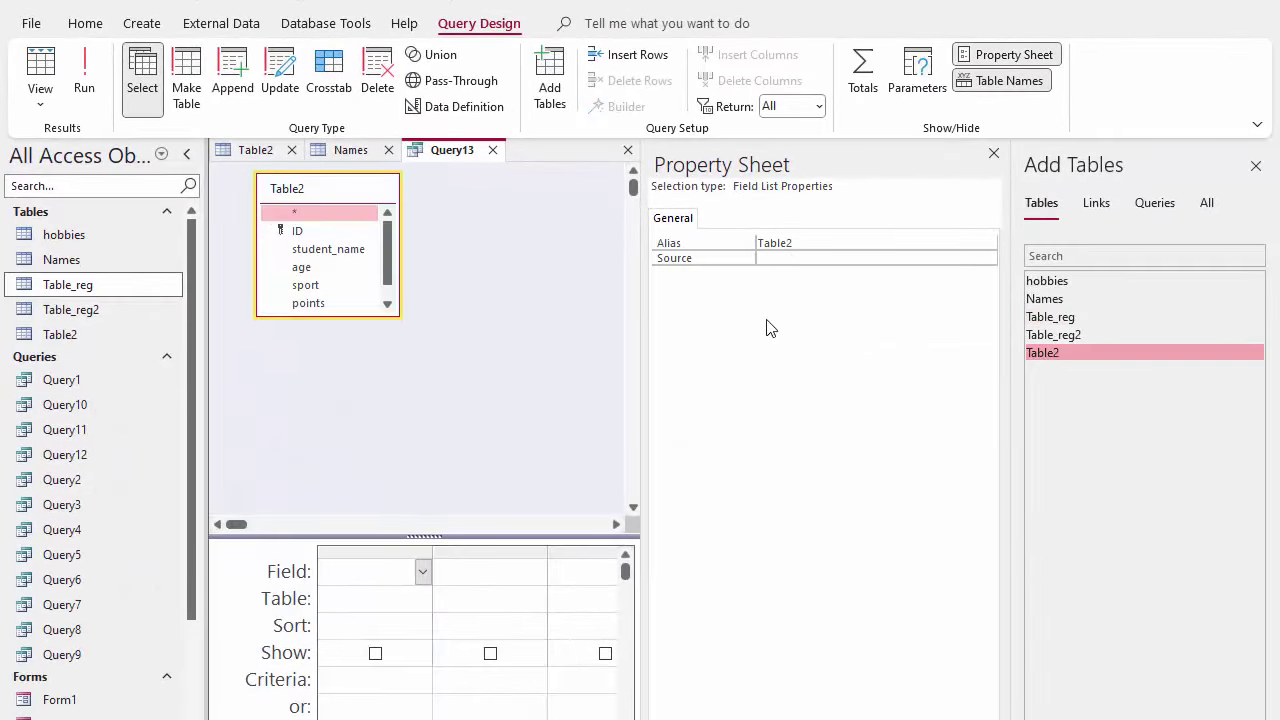
double_click(301, 285)
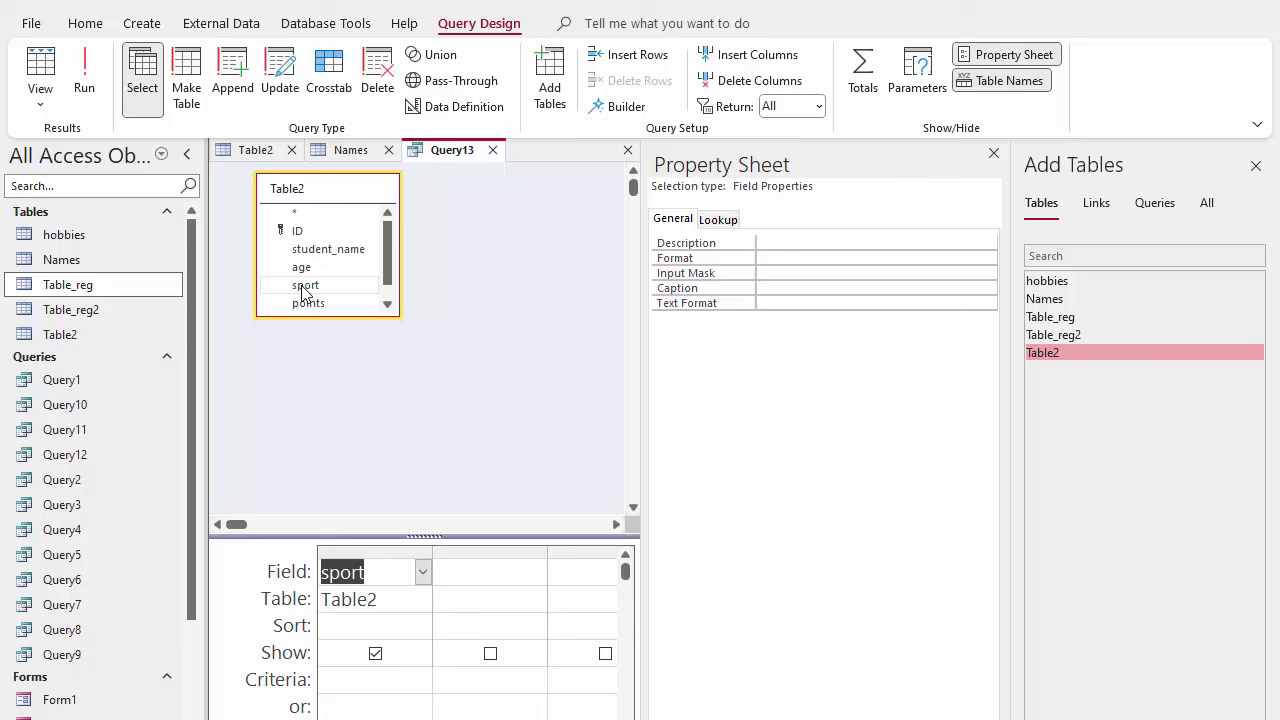
- Add the sport field to a second query column hidden from the results, and set the query's Unique Values property to Yes
click(249, 152)
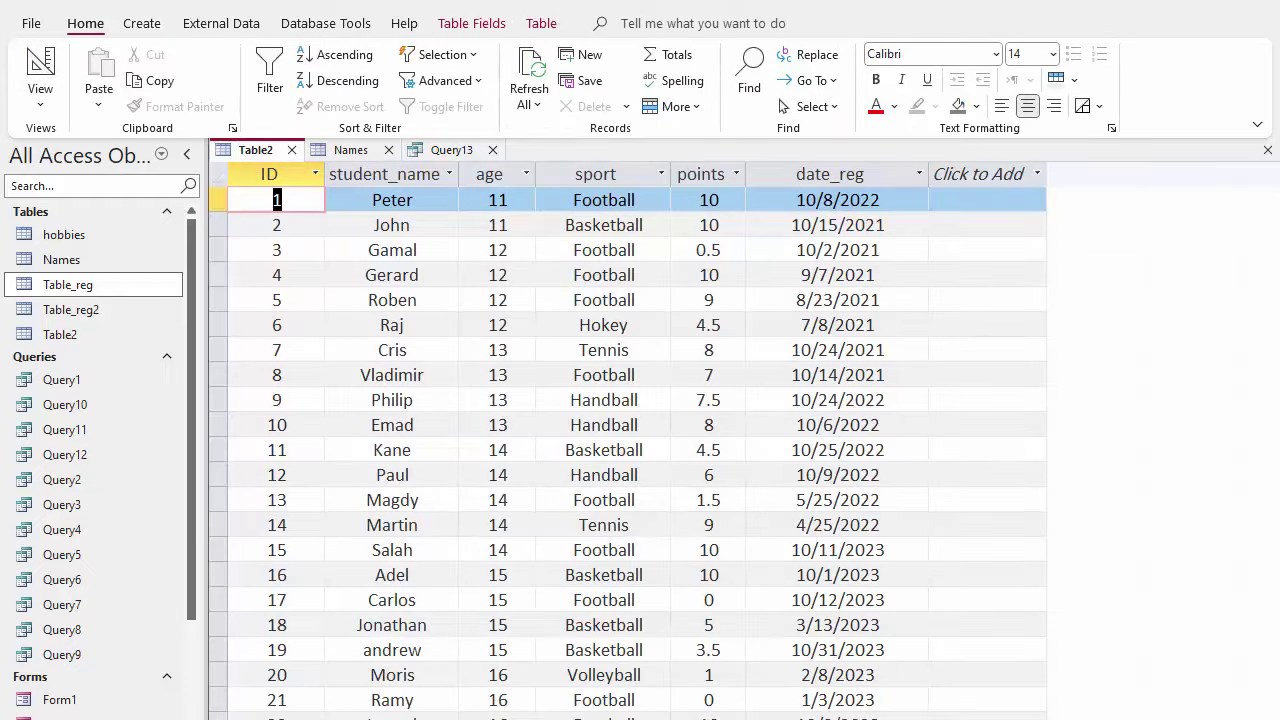
click(438, 152)
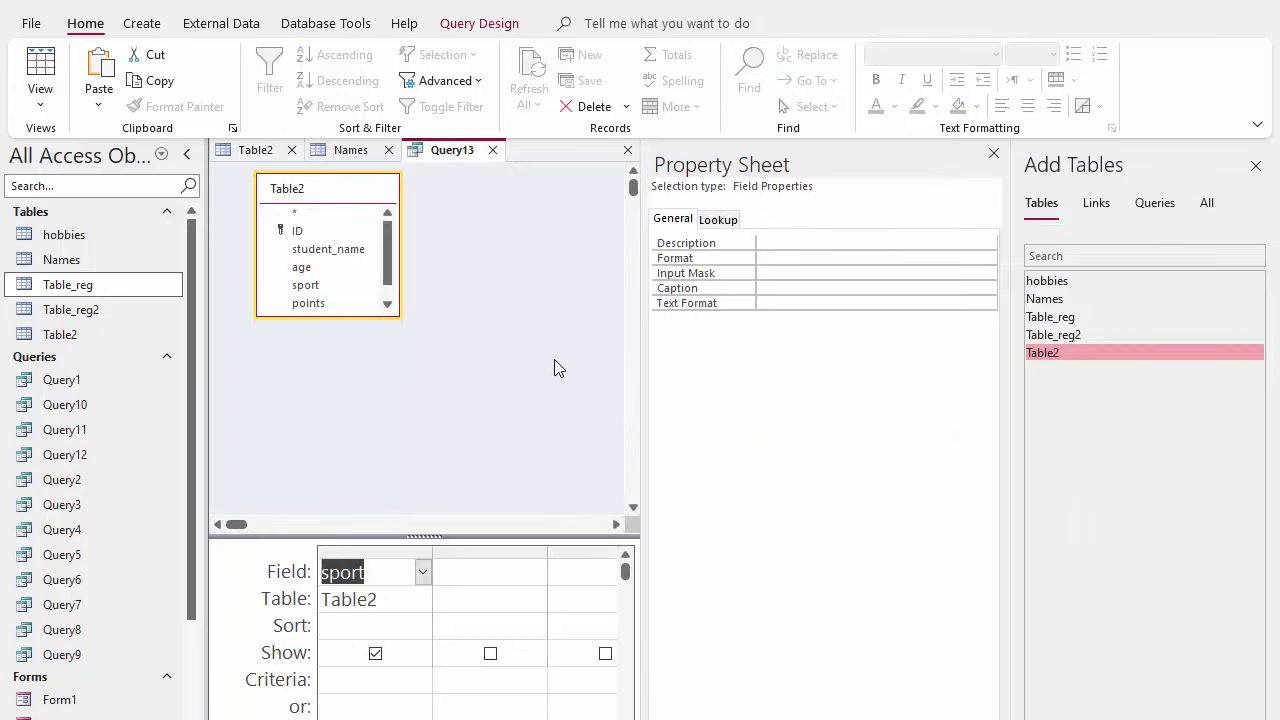
click(535, 574)
click(486, 690)
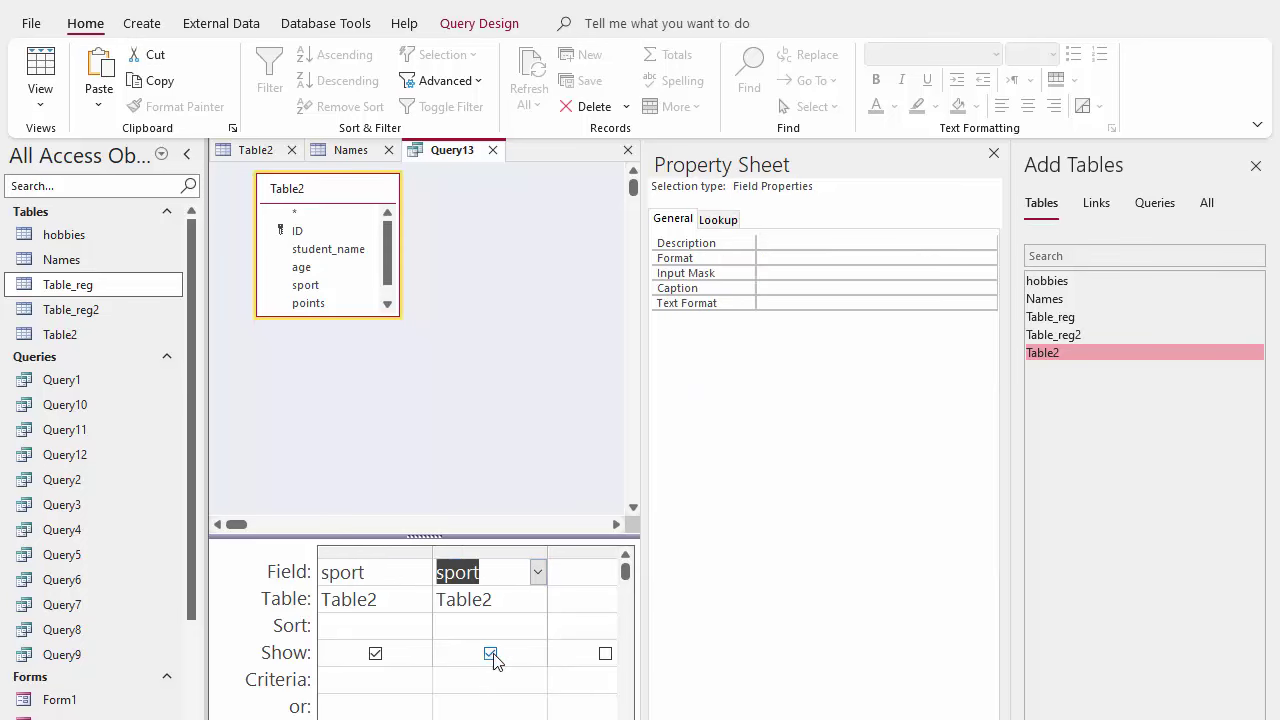
click(490, 654)
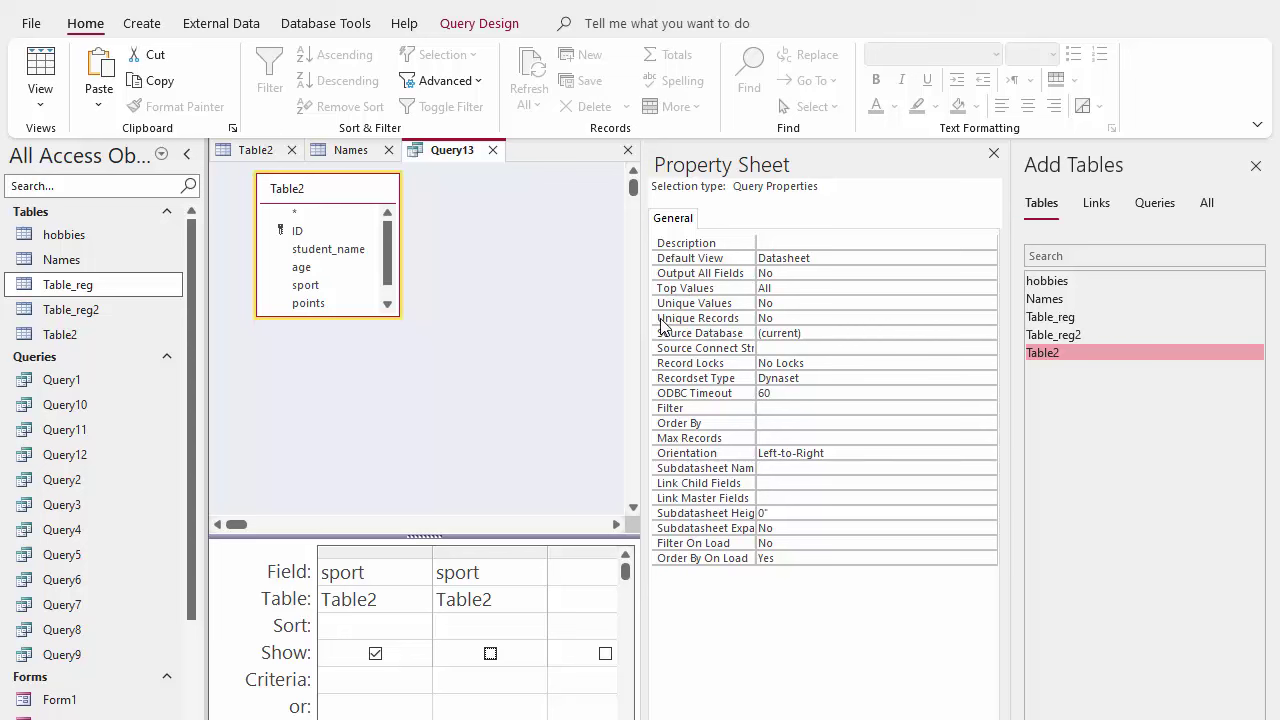
click(988, 303)
click(857, 323)
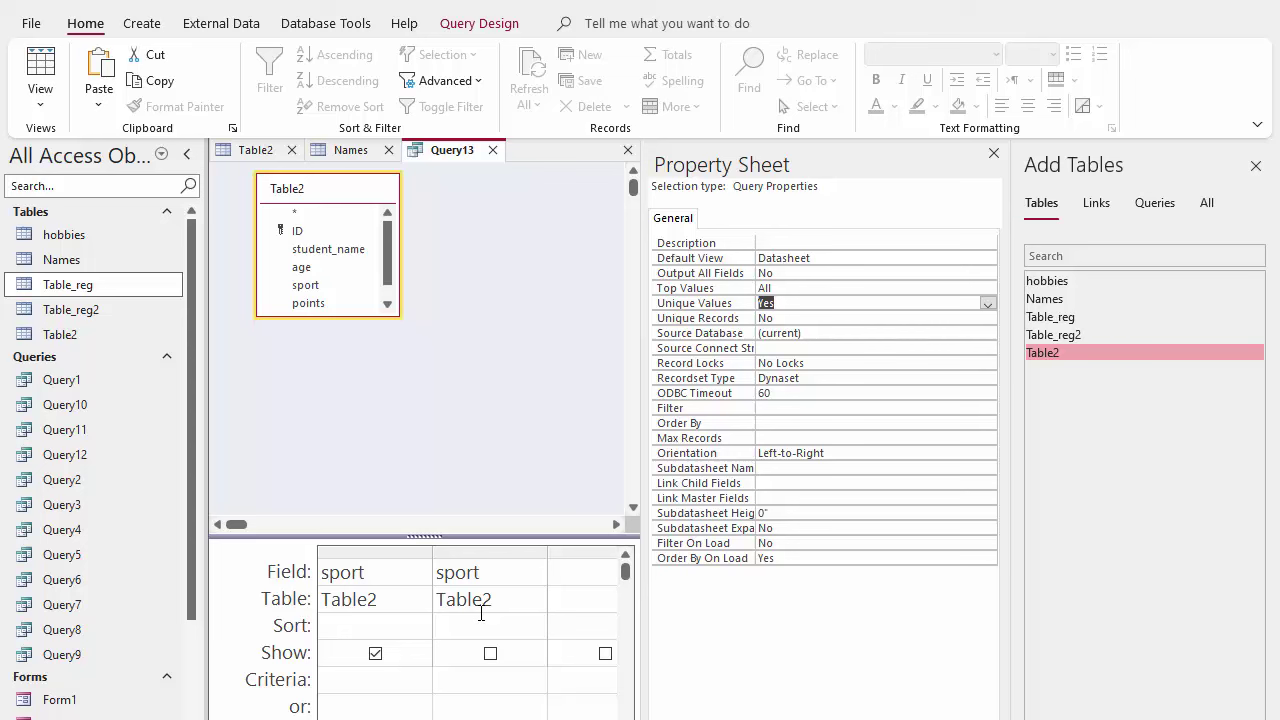
- Save the query as Query13 and show it in Datasheet view
right_click(456, 153)
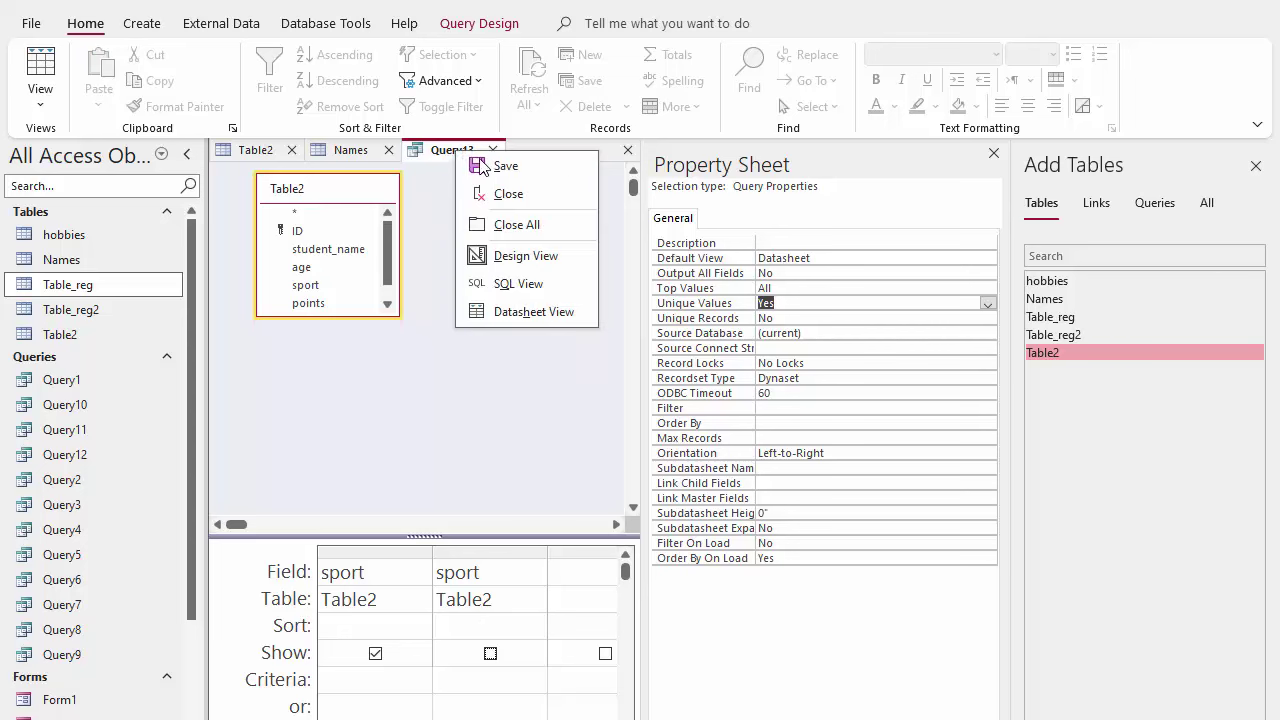
click(512, 167)
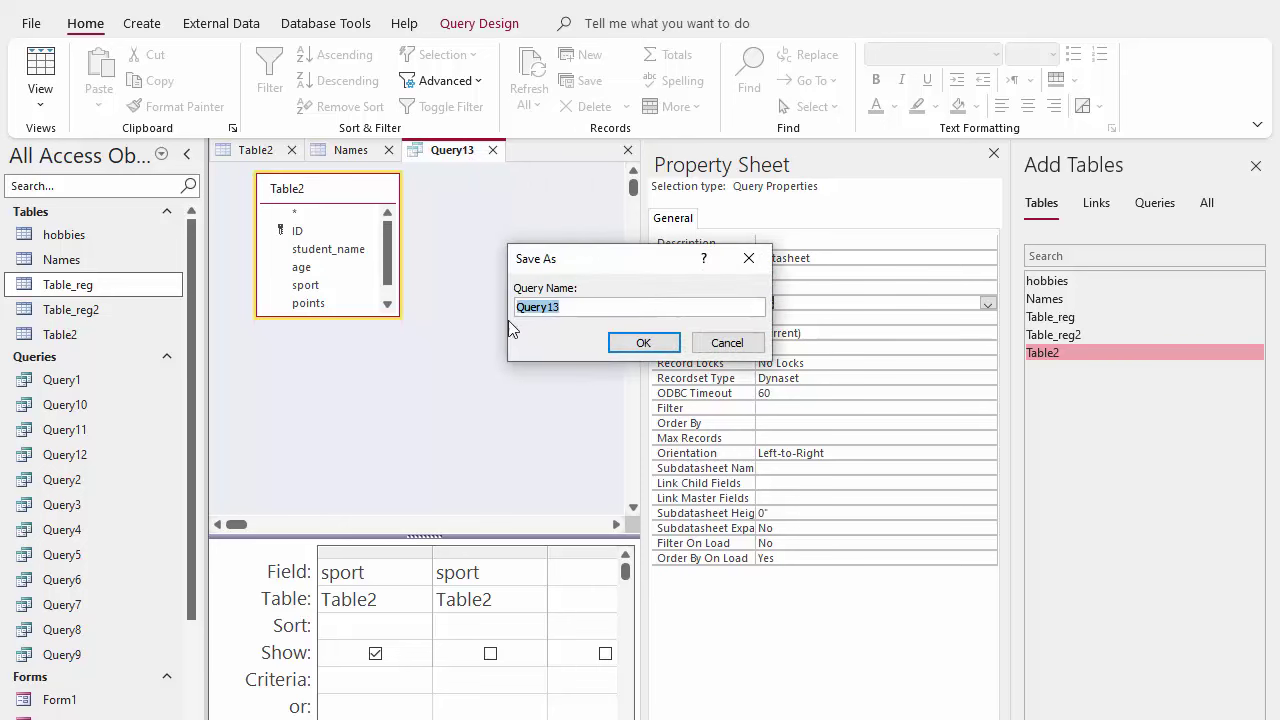
click(643, 343)
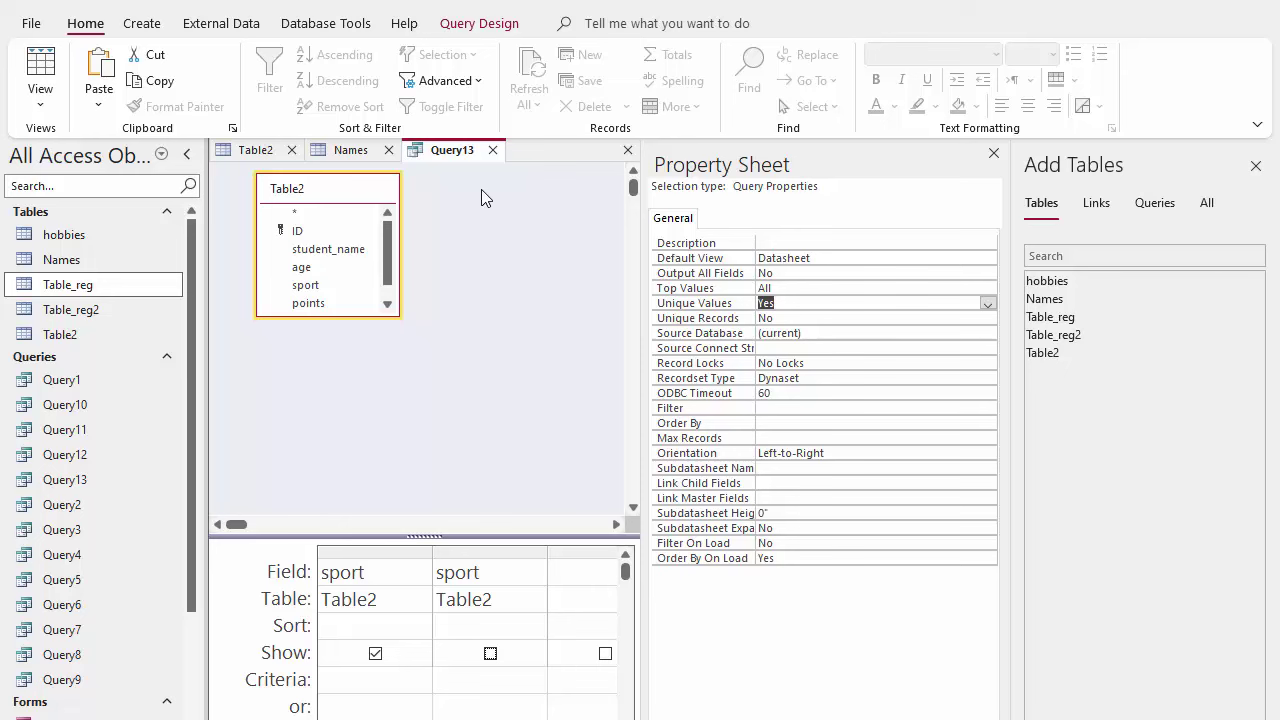
right_click(444, 152)
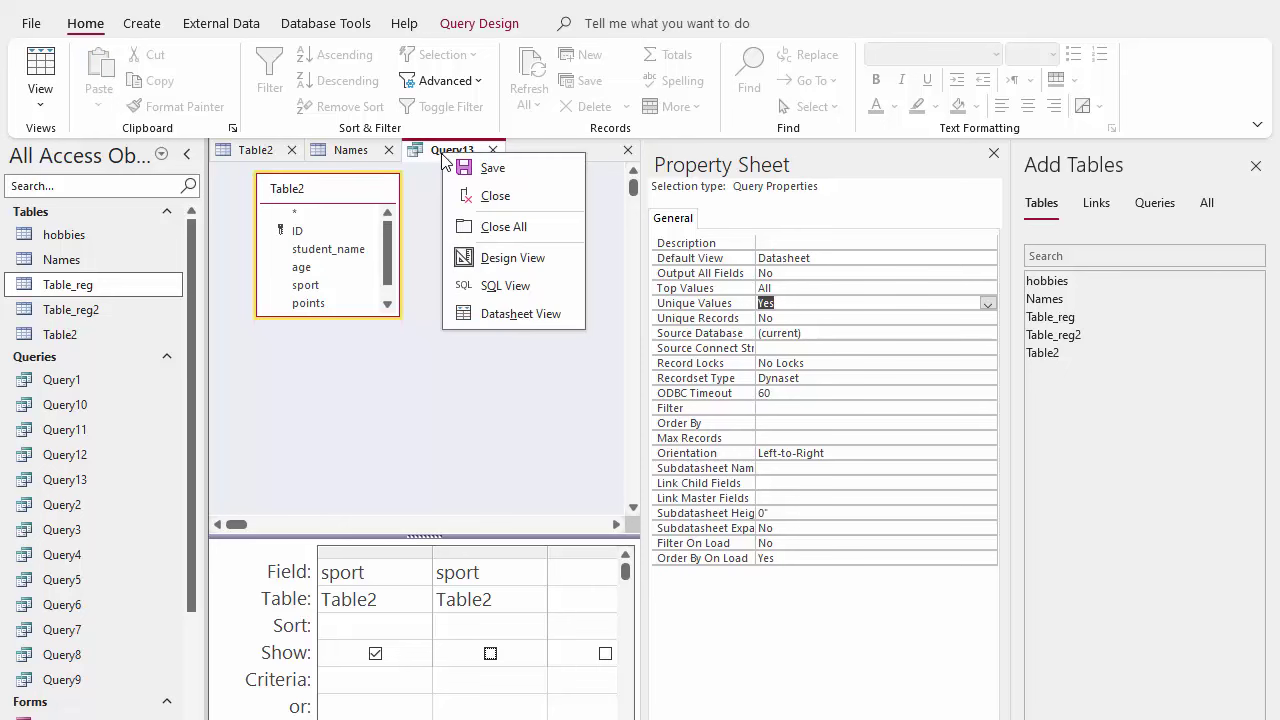
click(515, 314)
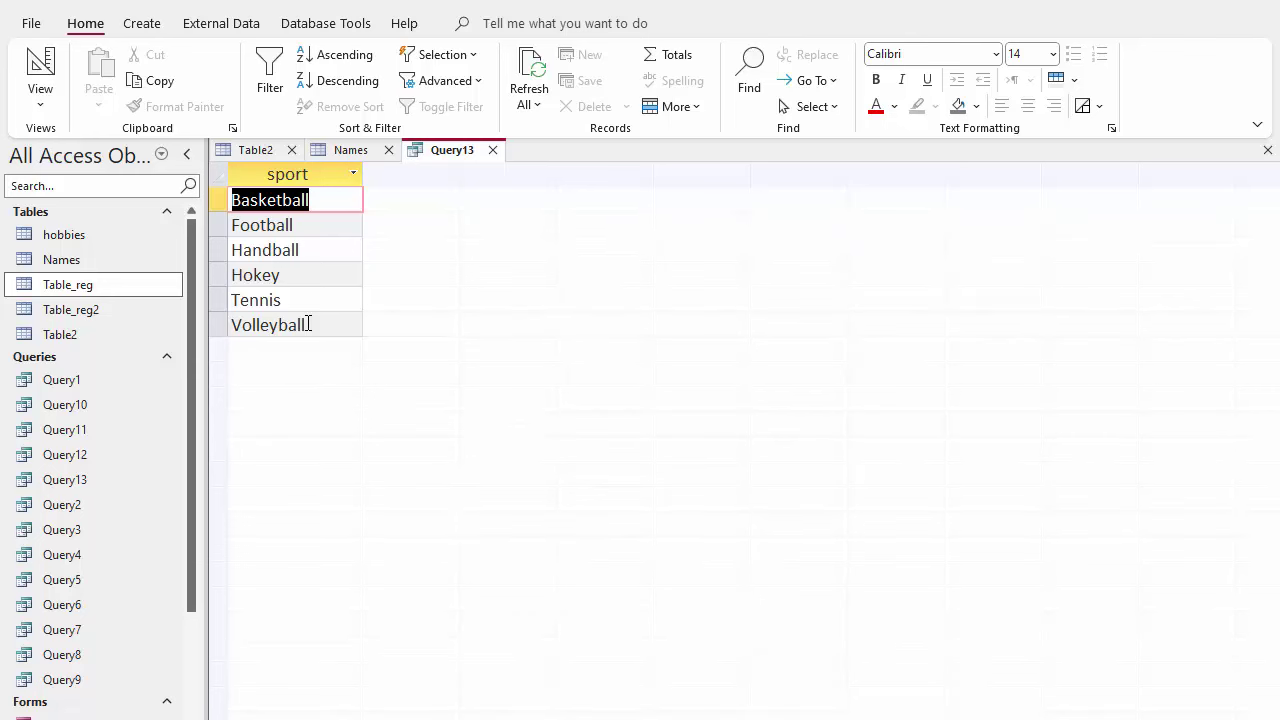
- Start a new lookup field in the Names table that gets its values from the query Query13
click(342, 153)
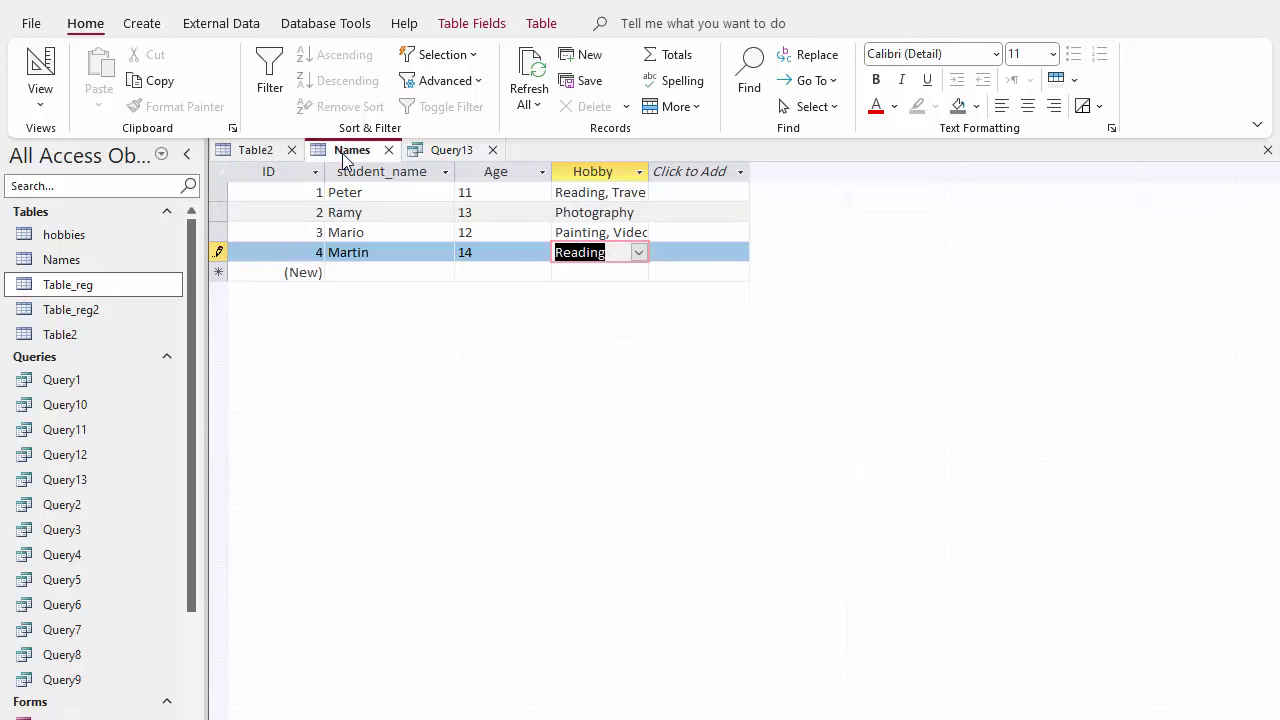
click(741, 173)
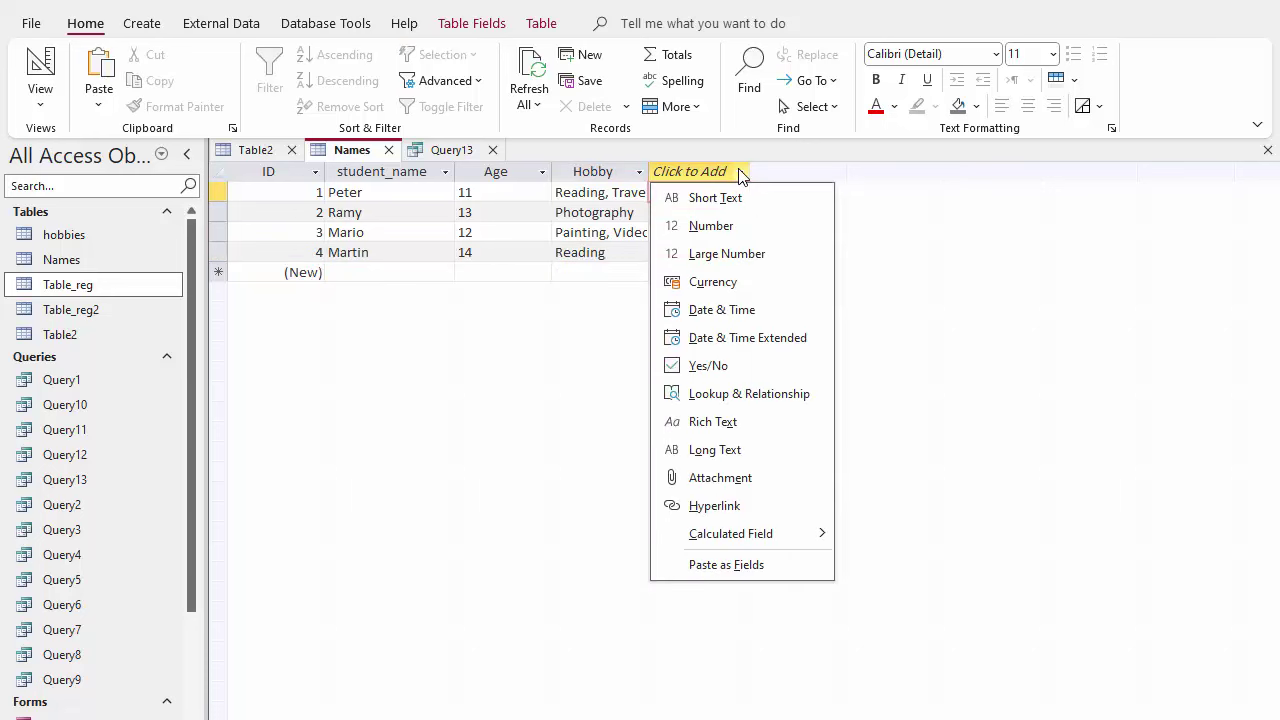
click(737, 396)
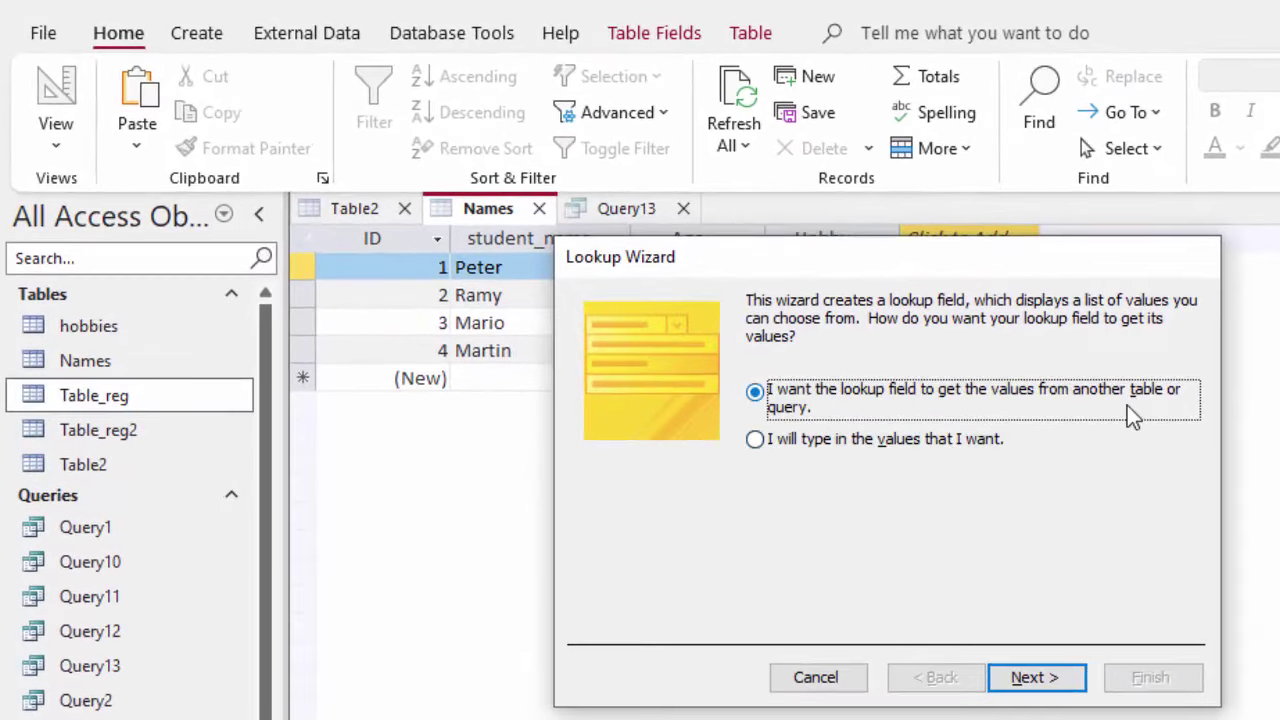
click(1036, 679)
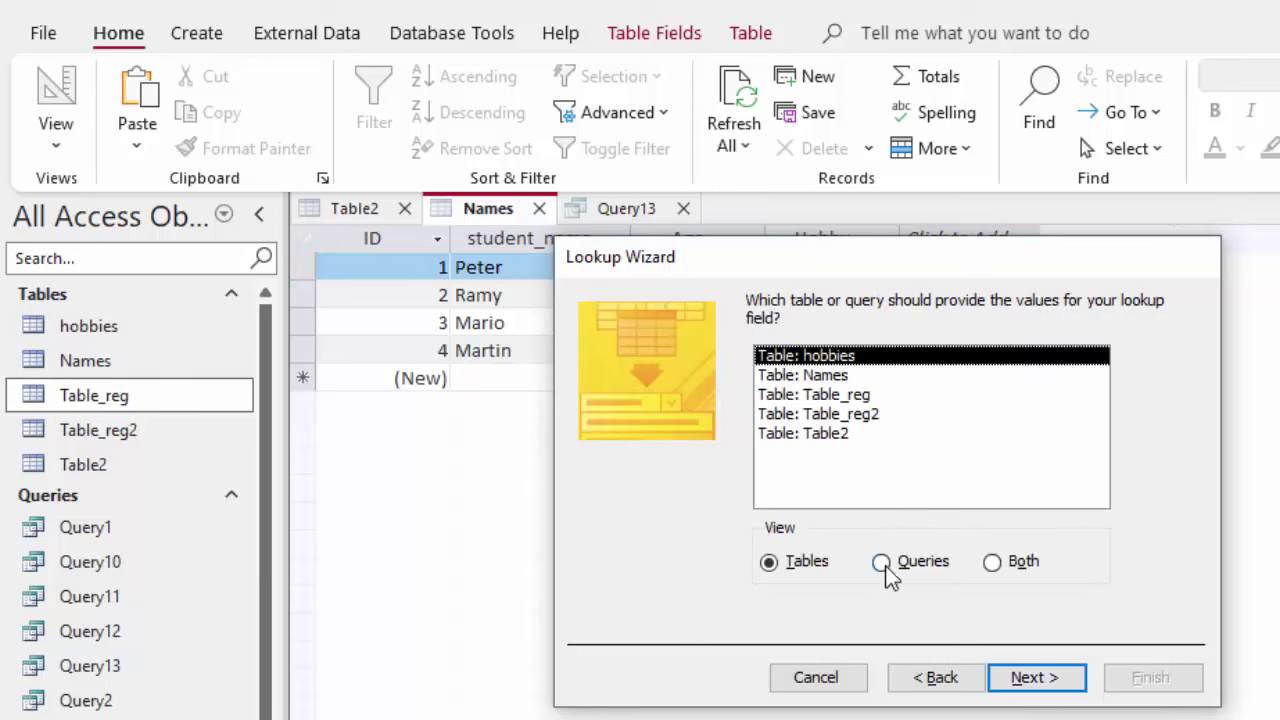
click(881, 565)
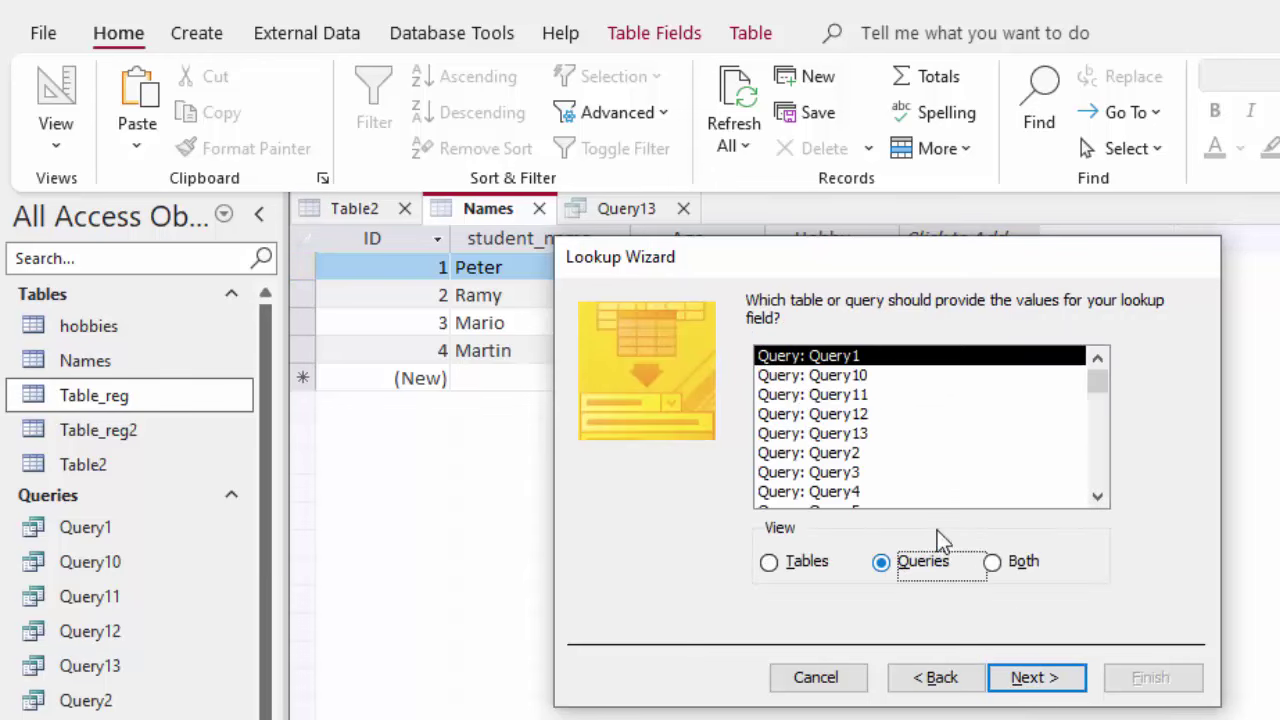
click(841, 435)
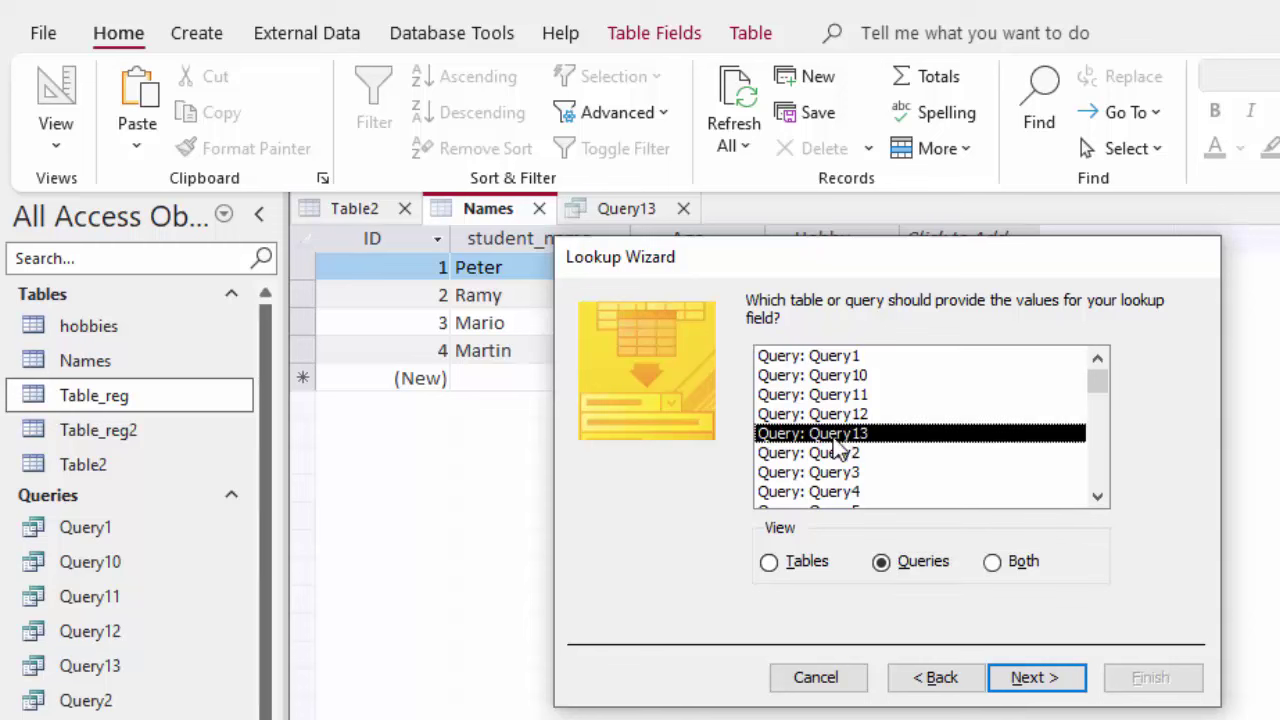
click(1042, 682)
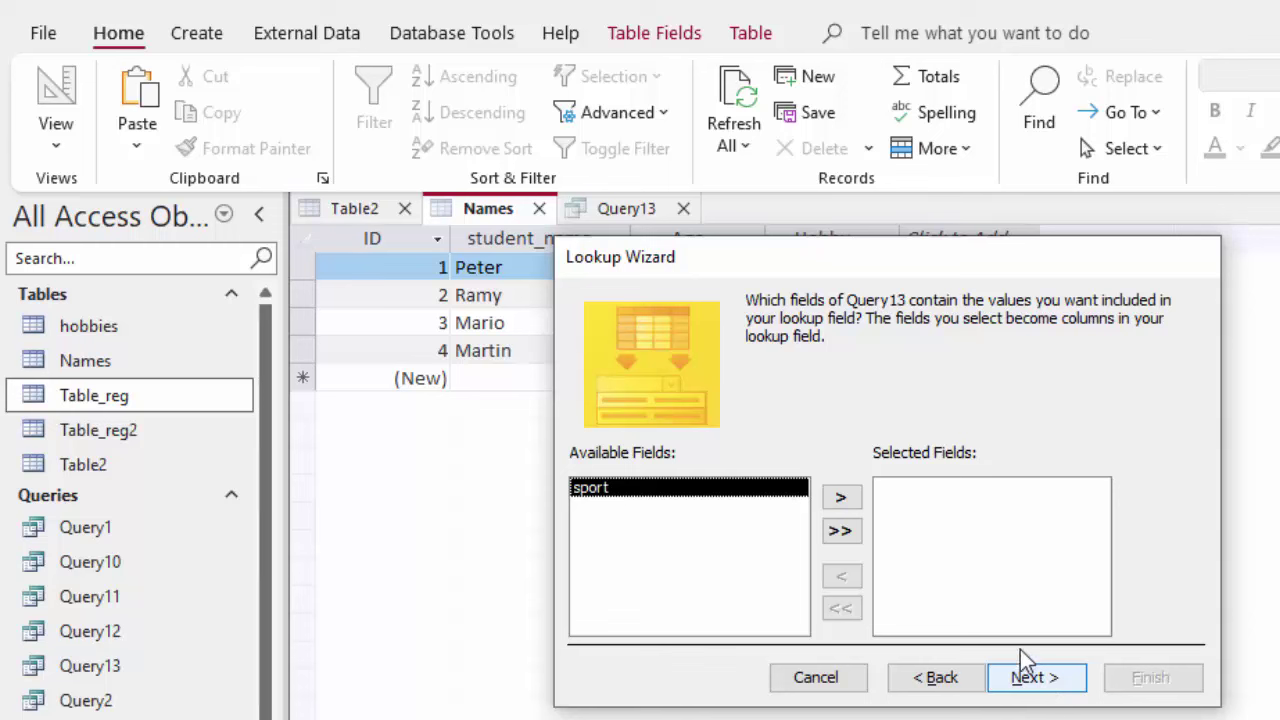
- Include Query13's sport field in the lookup and sort the list by sport in ascending order
click(841, 498)
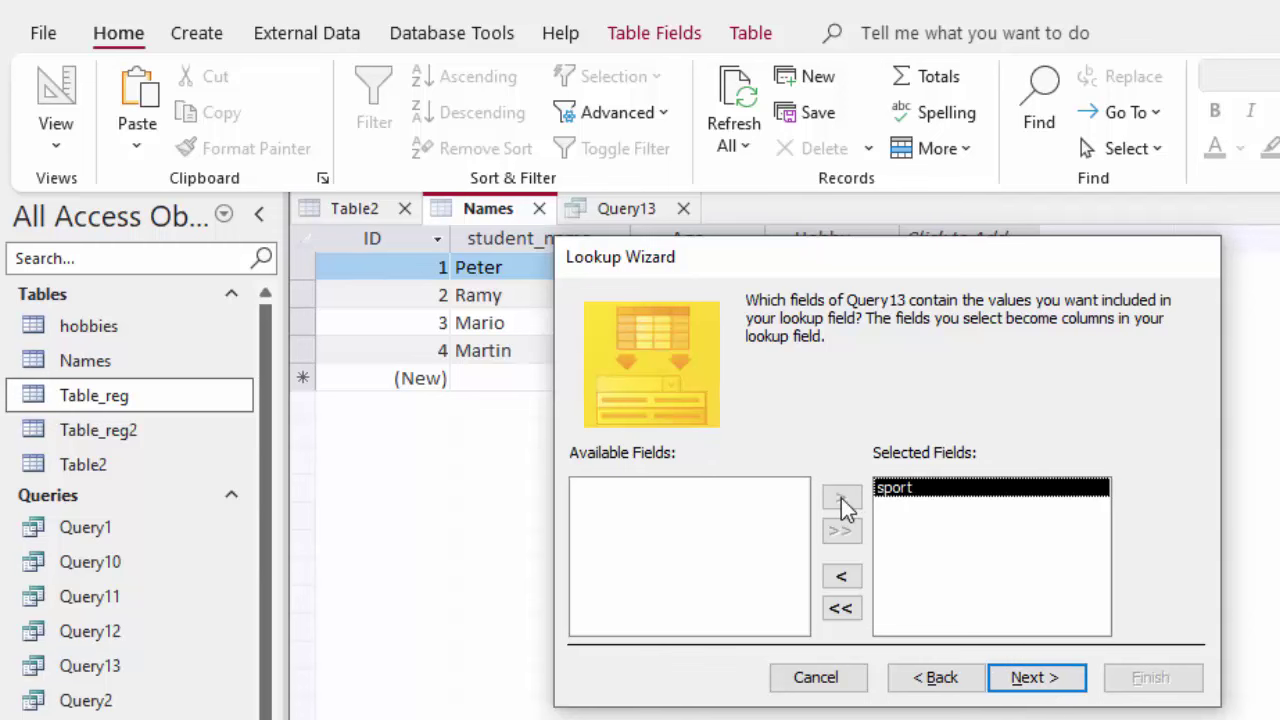
click(1046, 680)
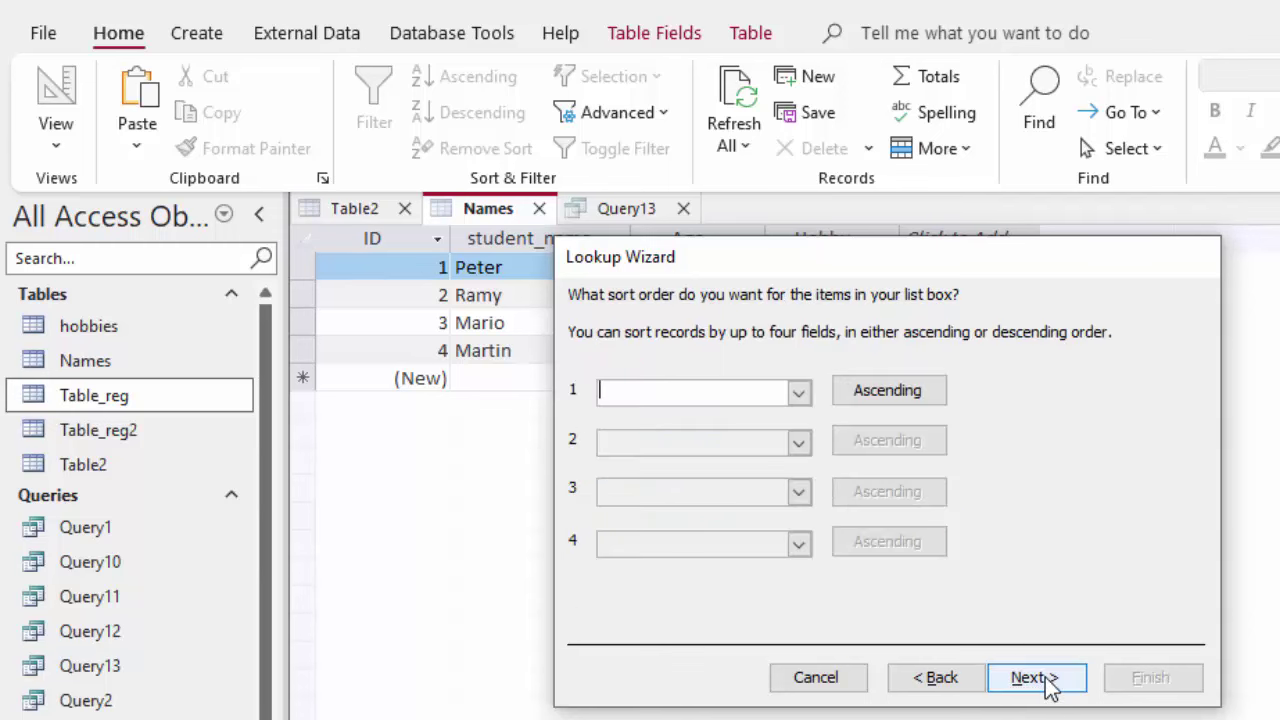
click(800, 395)
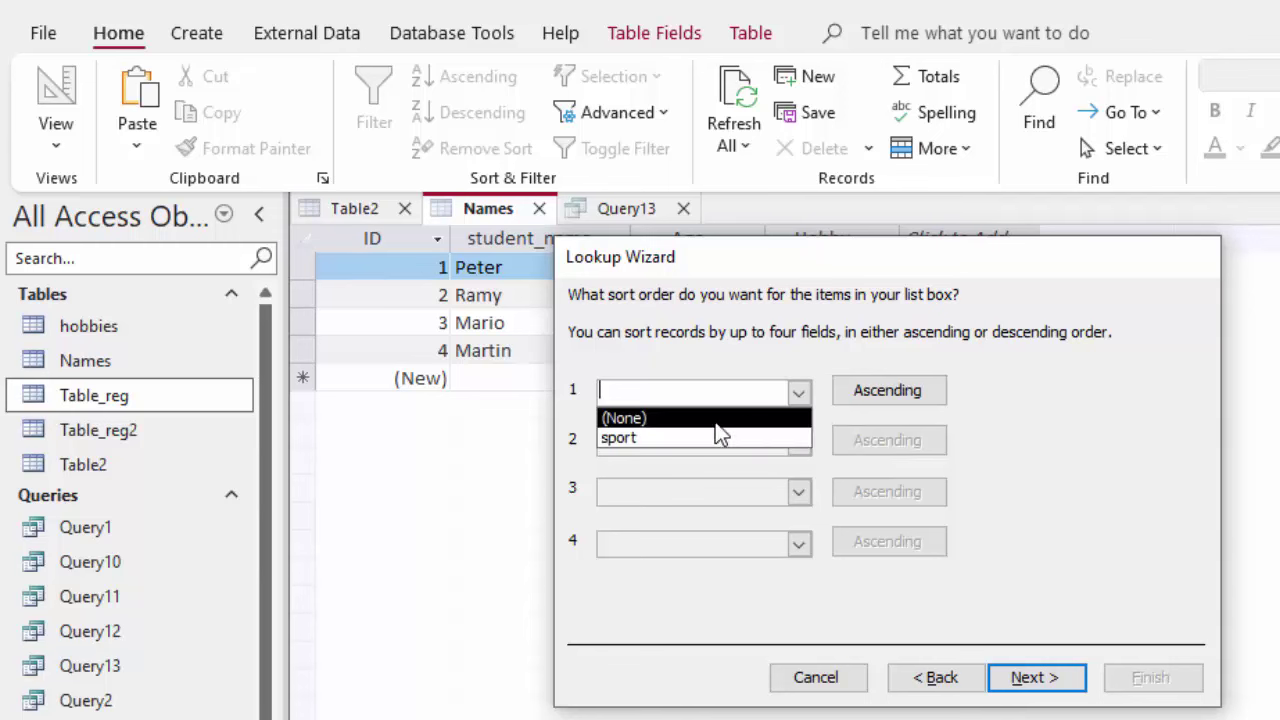
click(645, 440)
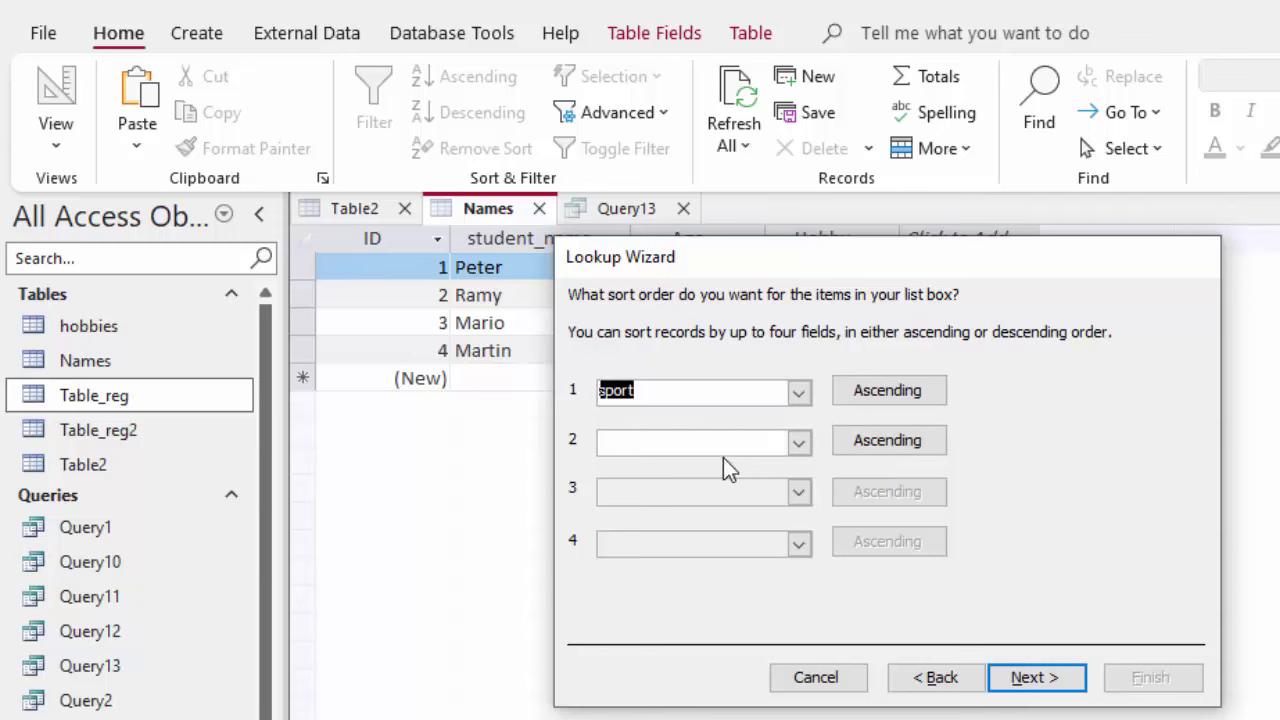
click(1018, 688)
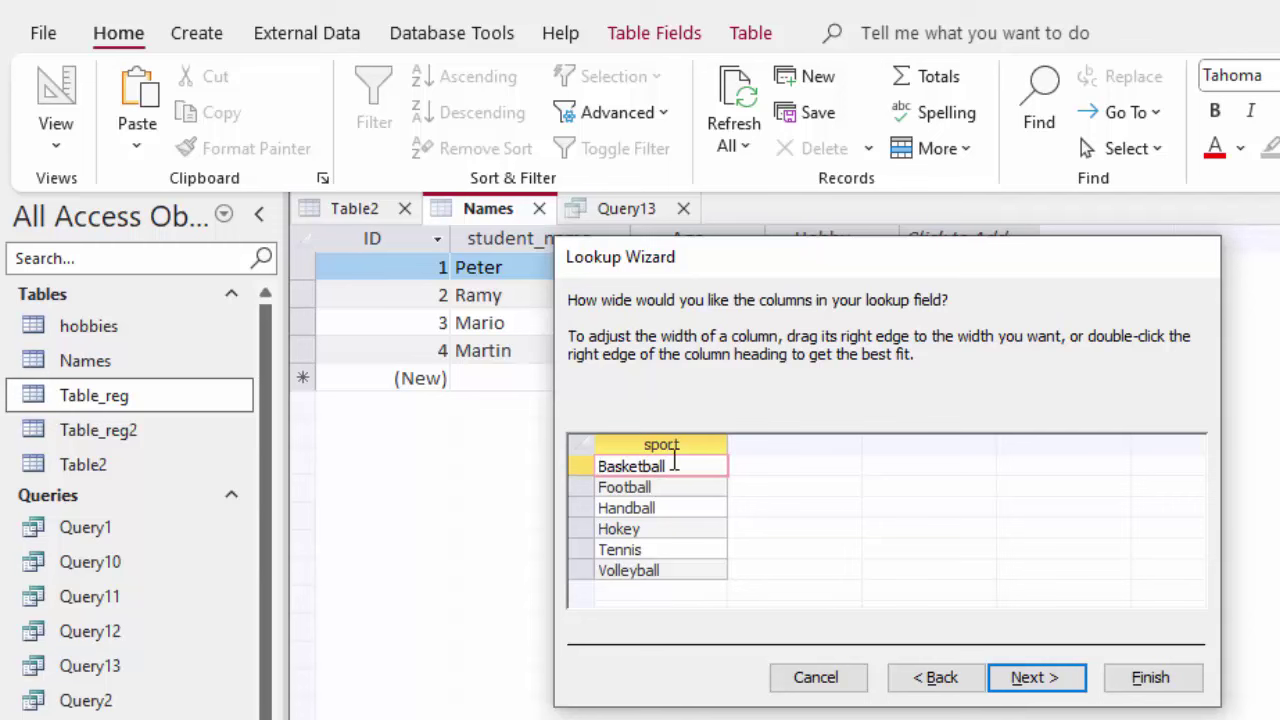
- Keep the lookup column width, label the field Sport, and finish creating it with single values only
click(1035, 678)
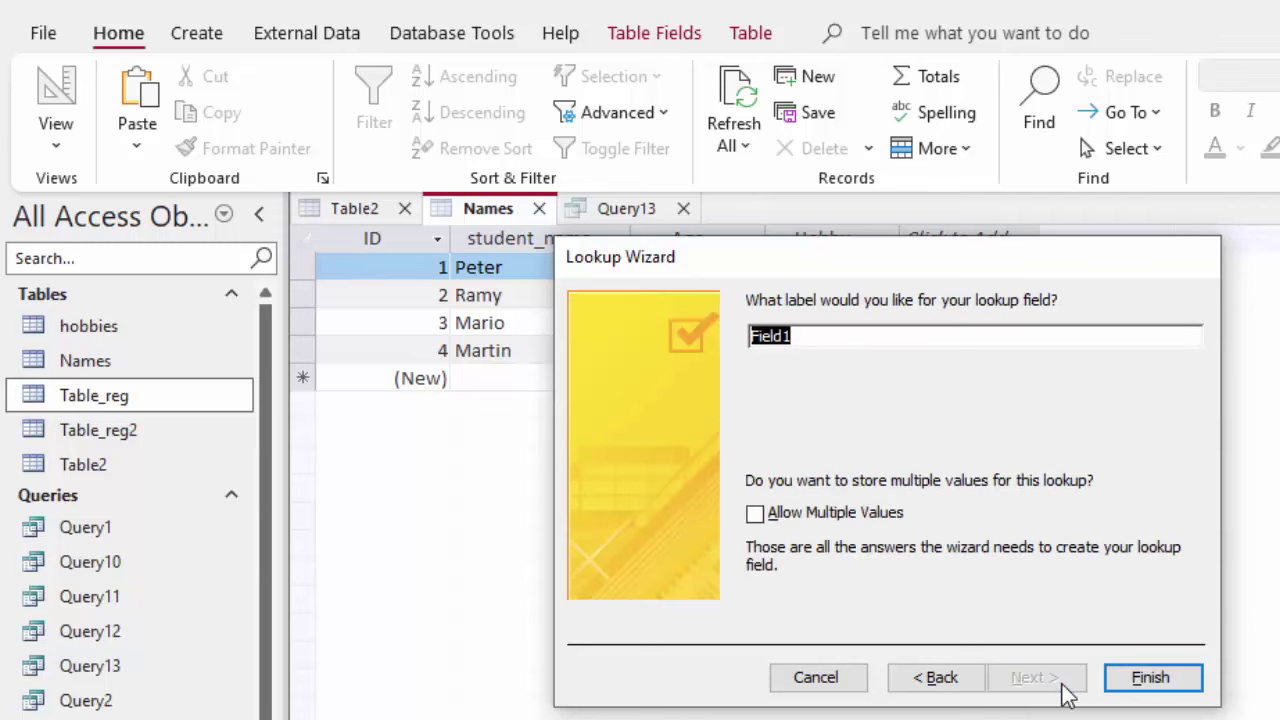
text(Sport)
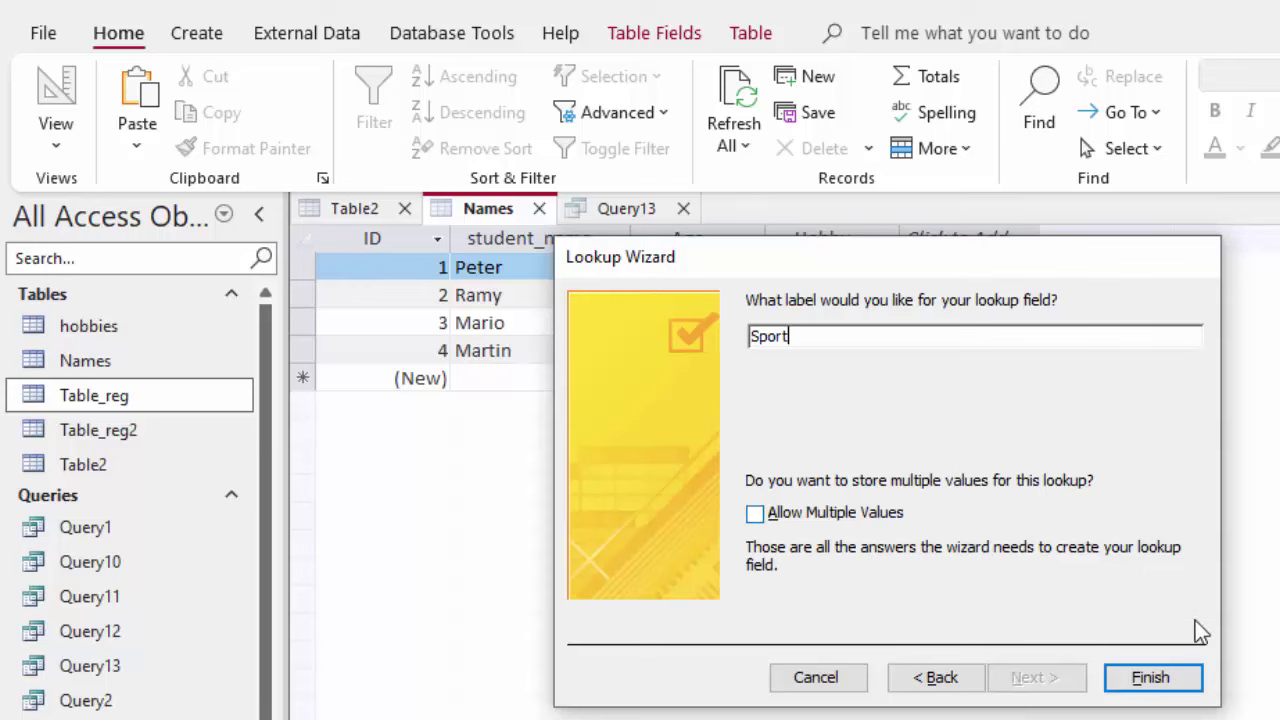
click(1158, 680)
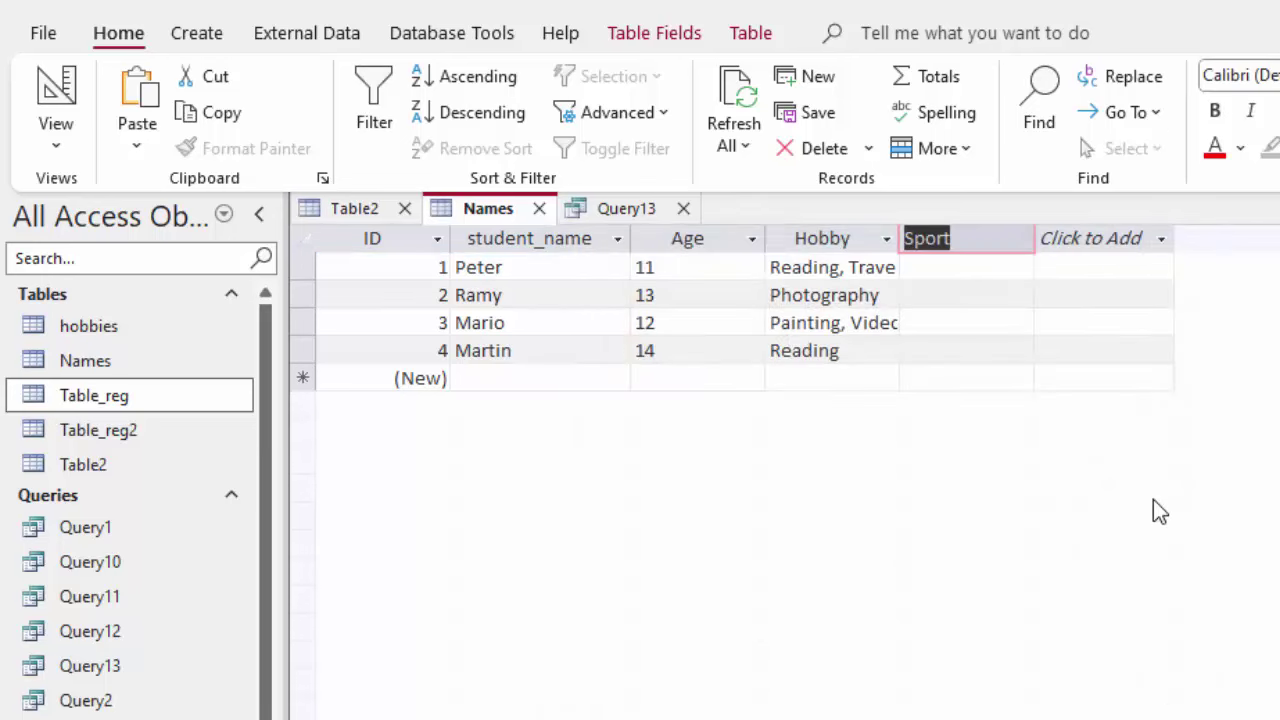
- Assign the sports Basketball, Handball, Tennis and Football to the first through fourth records respectively
click(1016, 266)
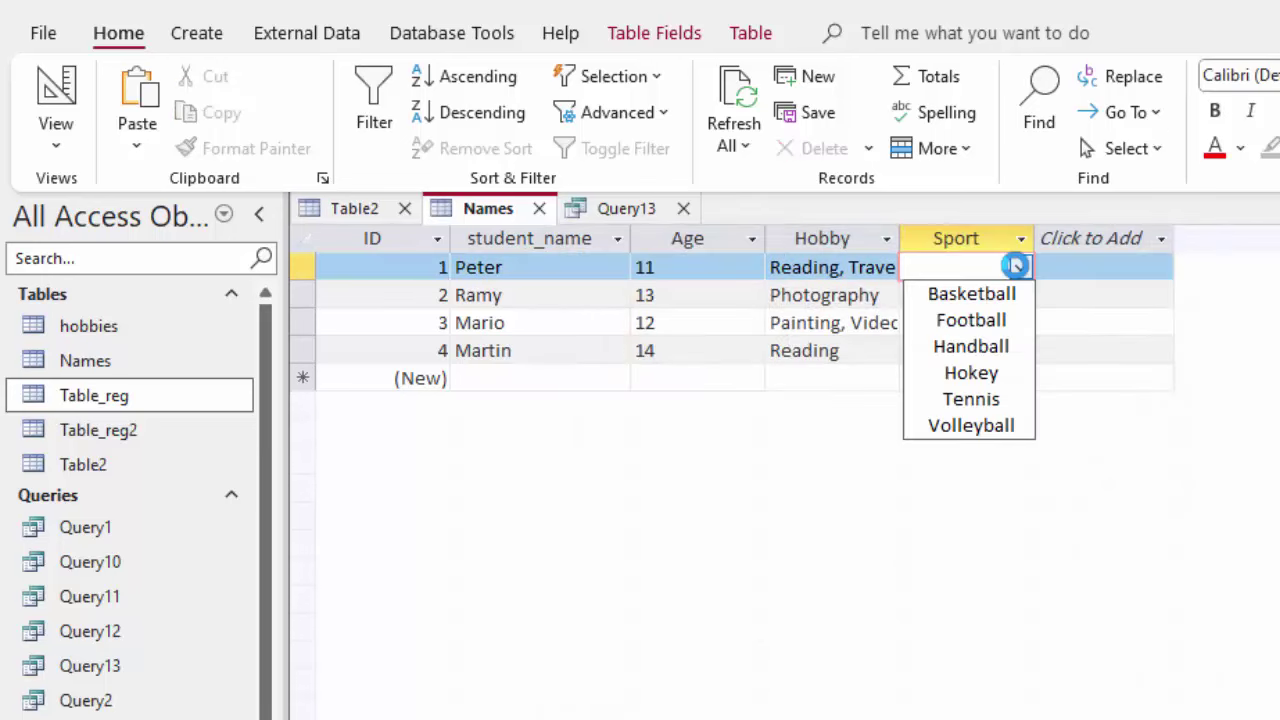
click(972, 294)
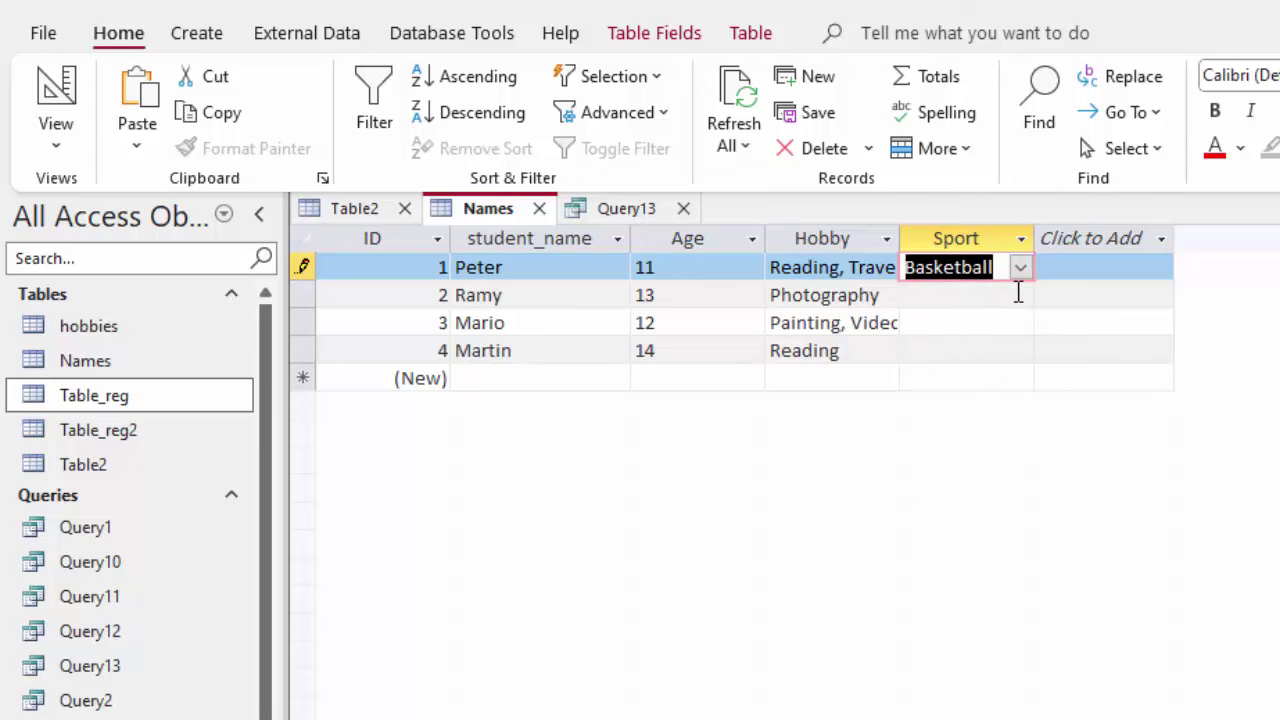
click(1018, 295)
click(1000, 374)
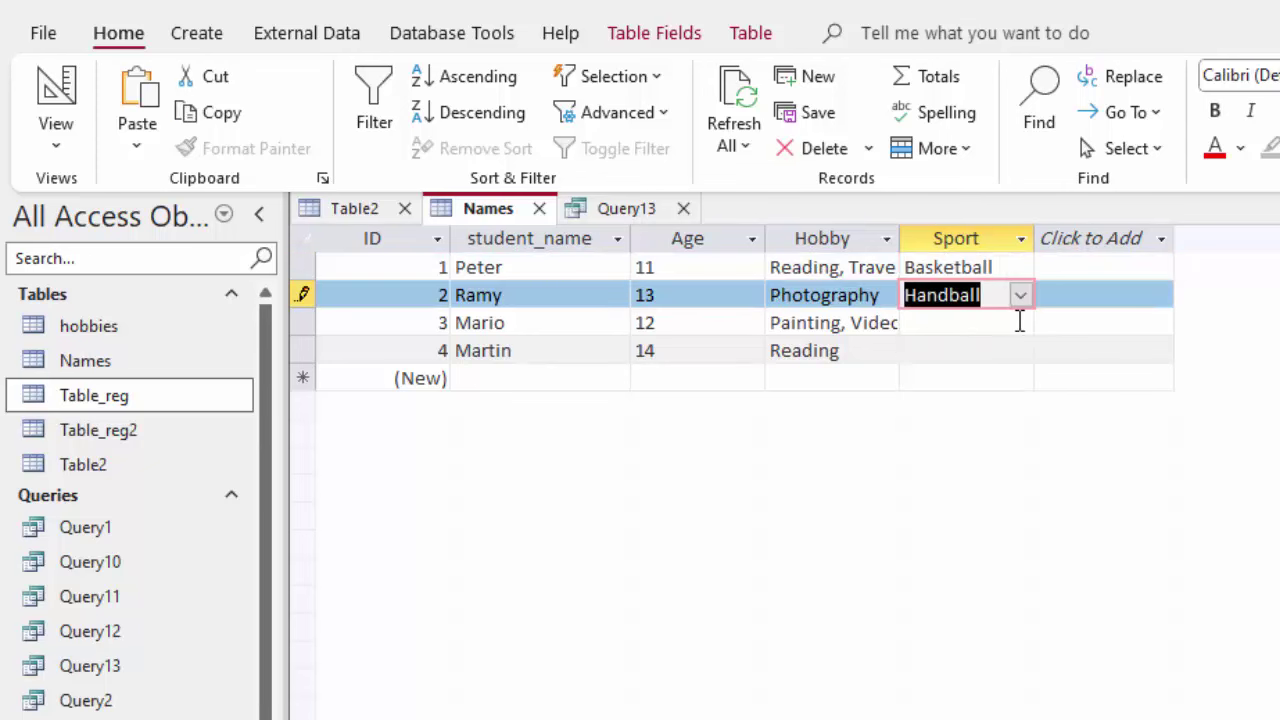
click(1020, 323)
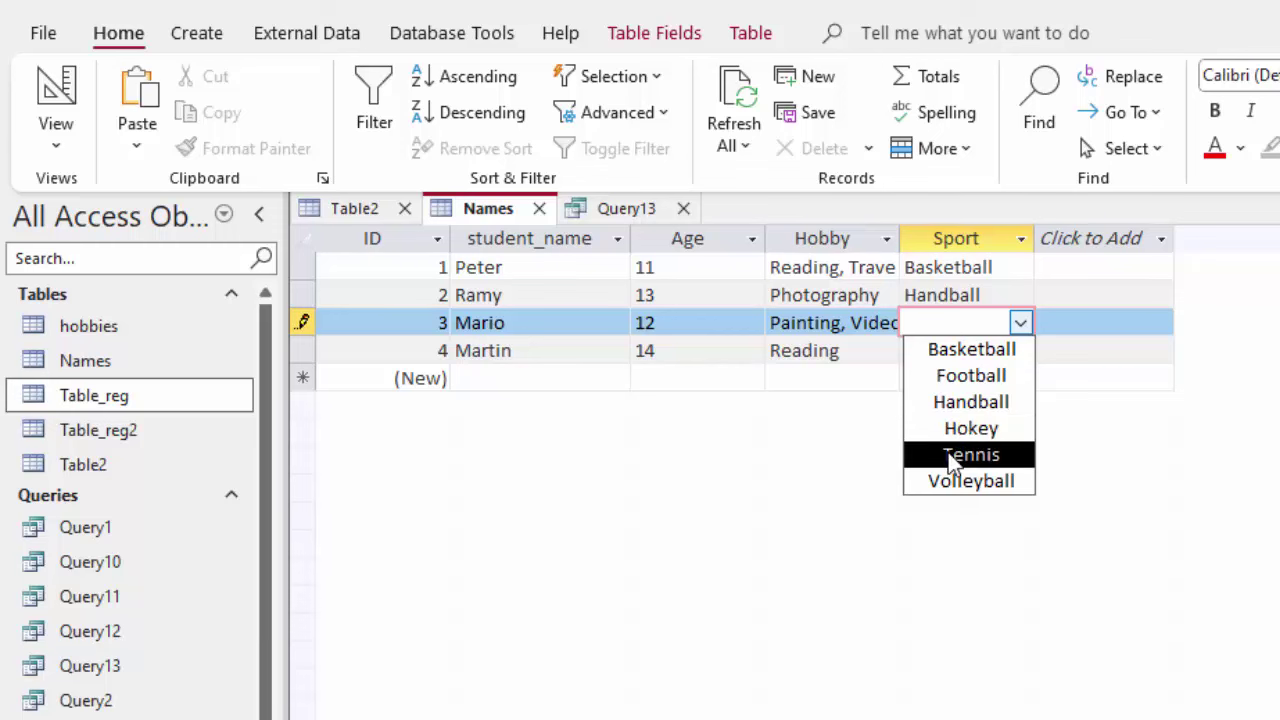
click(970, 454)
click(1016, 348)
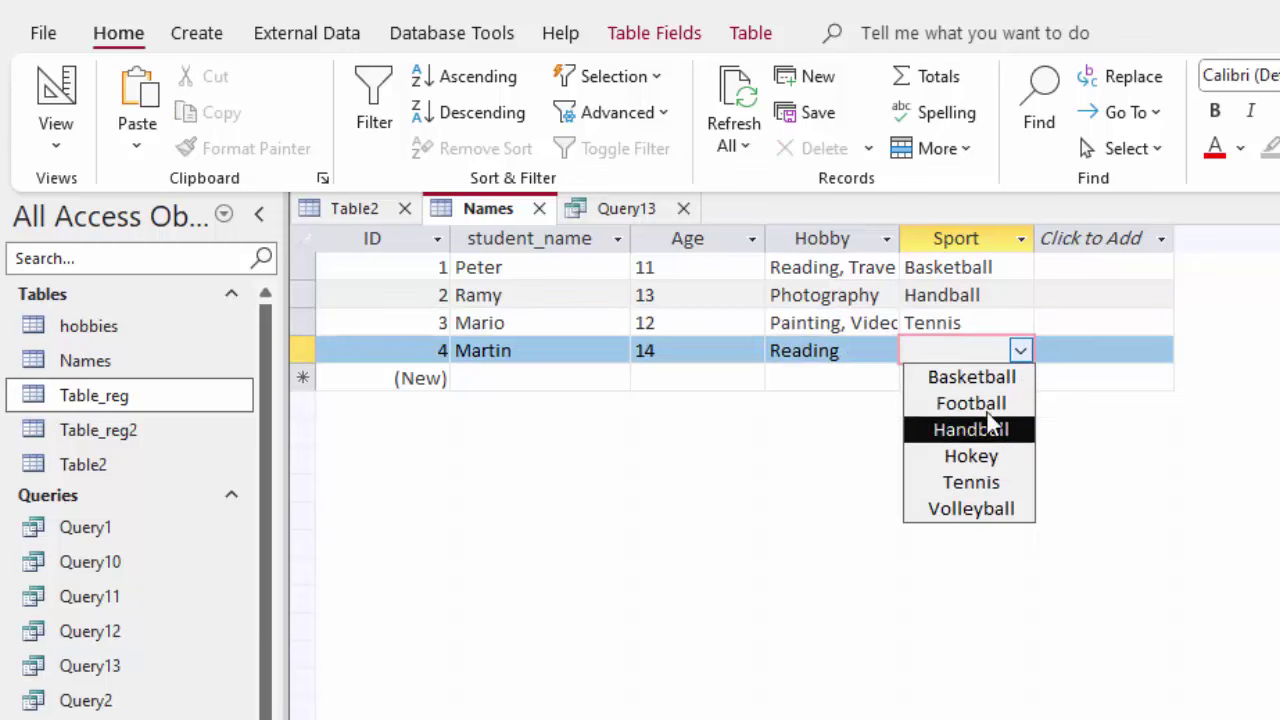
key(Escape)
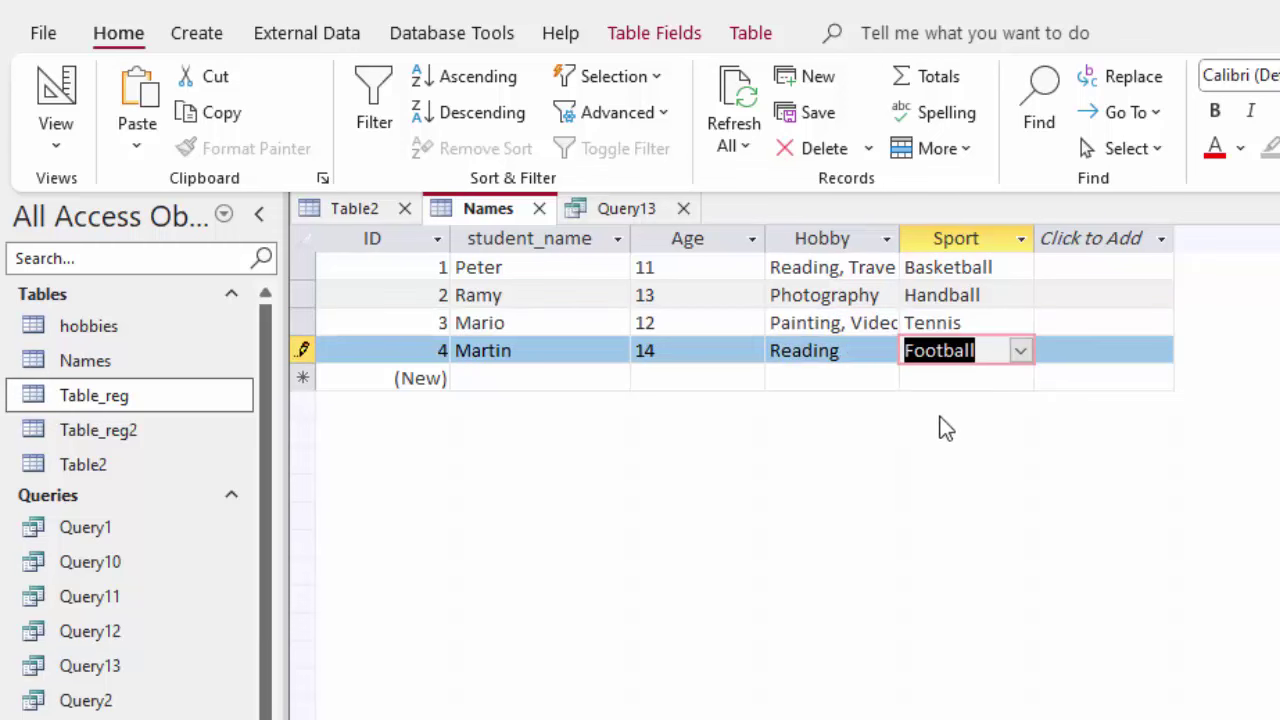